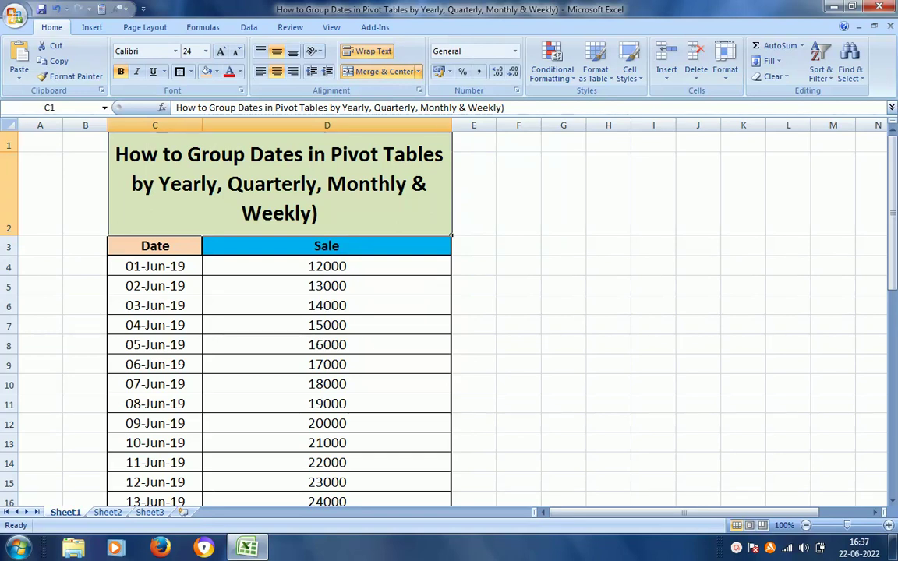
Inspect the stored date values in the Date column and dismiss the colour-scheme prompt
{"action": "left_click", "coordinate": [158, 268]}
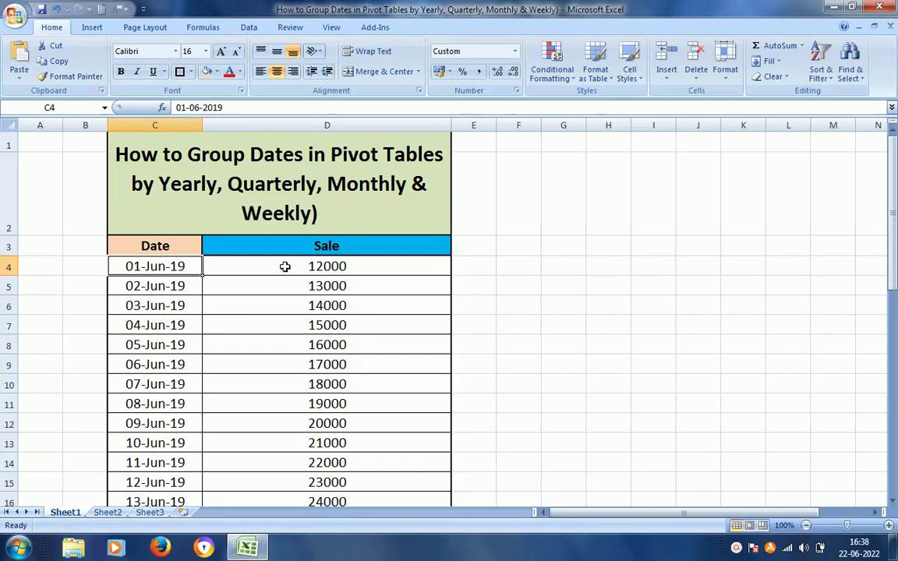
{"action": "left_click", "coordinate": [148, 307]}
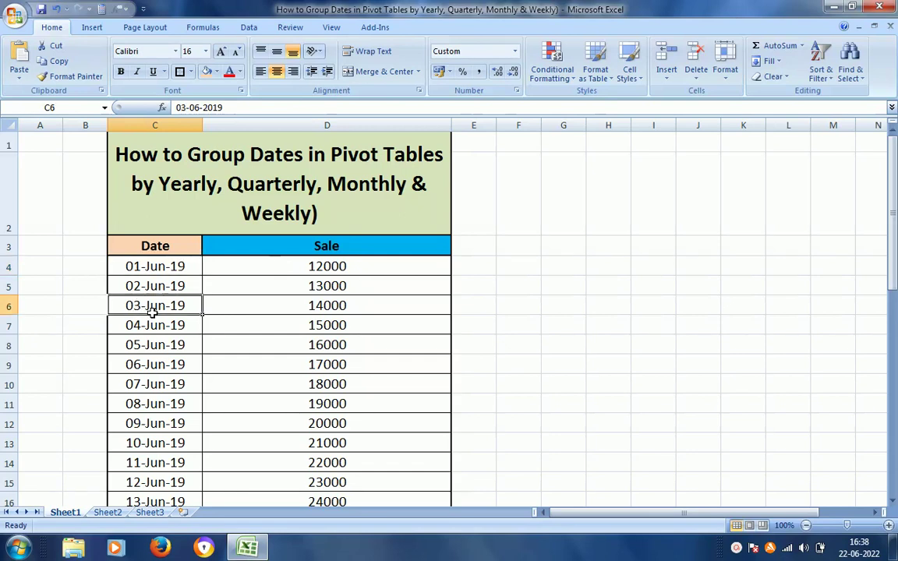
{"action": "left_click", "coordinate": [187, 266]}
{"action": "key", "text": "Down"}
{"action": "key", "text": "Down"}
{"action": "key", "text": "Down"}
{"action": "key", "text": "Down"}
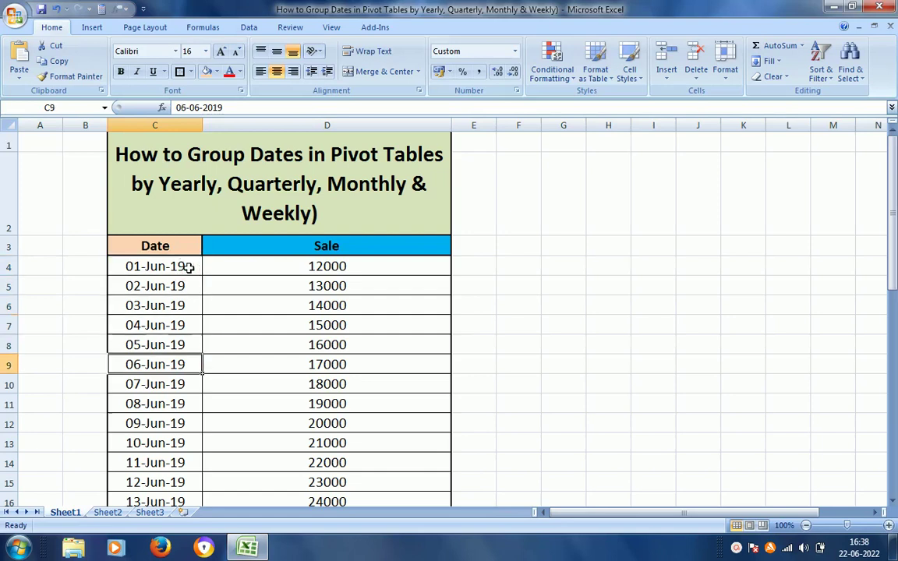
{"action": "key", "text": "Down"}
{"action": "key", "text": "Down"}
{"action": "key", "text": "Down"}
{"action": "key", "text": "Down"}
{"action": "key", "text": "Down"}
{"action": "key", "text": "Down"}
{"action": "key", "text": "Down"}
{"action": "key", "text": "Down"}
{"action": "key", "text": "Down"}
{"action": "key", "text": "Down"}
{"action": "key", "text": "Down"}
{"action": "key", "text": "Down"}
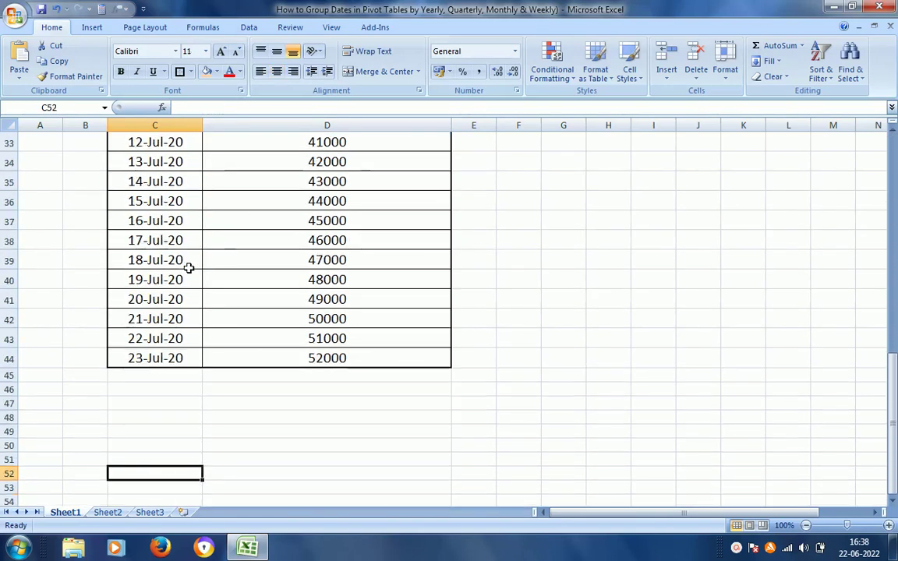
{"action": "key", "text": "Up"}
{"action": "key", "text": "Up"}
{"action": "key", "text": "Up"}
{"action": "key", "text": "Up"}
{"action": "key", "text": "ctrl+Up"}
{"action": "key", "text": "ctrl+Up"}
{"action": "key", "text": "Down"}
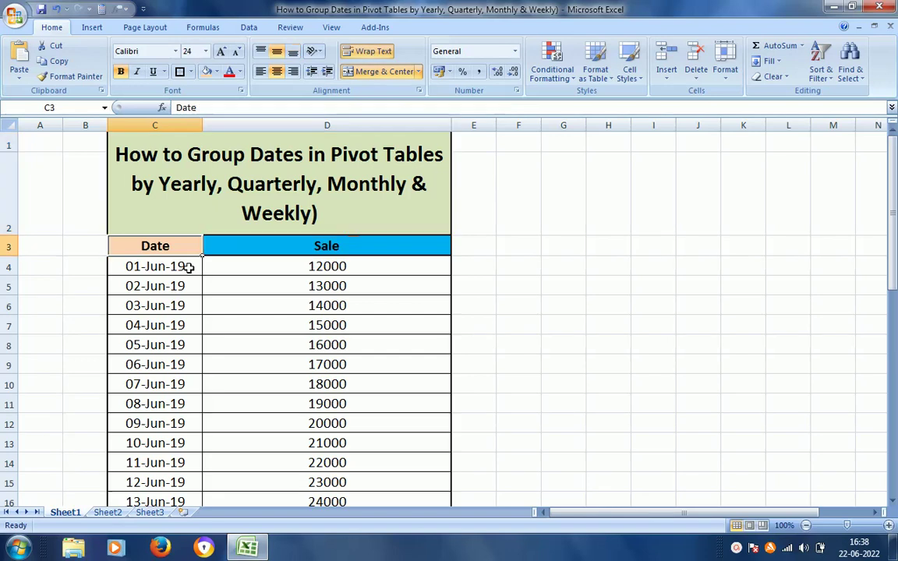
{"action": "key", "text": "Down"}
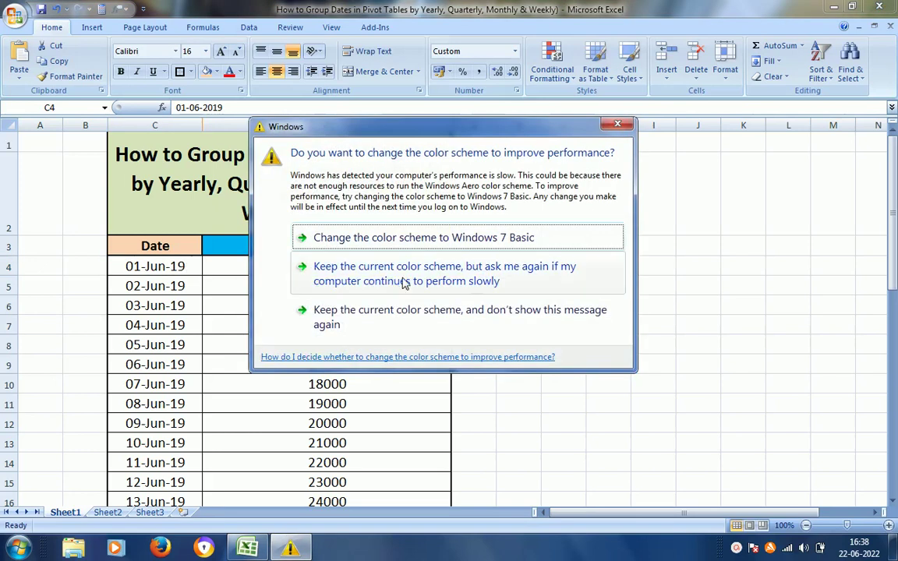
{"action": "left_click", "coordinate": [427, 277]}
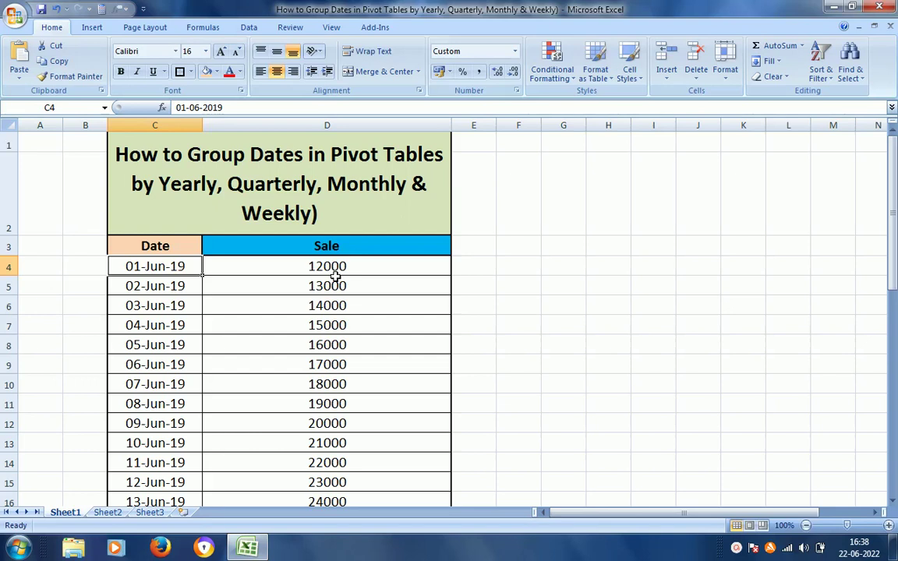
Insert a PivotTable on a new worksheet from the Date and Sale range C3:D44
{"action": "left_click", "coordinate": [159, 247]}
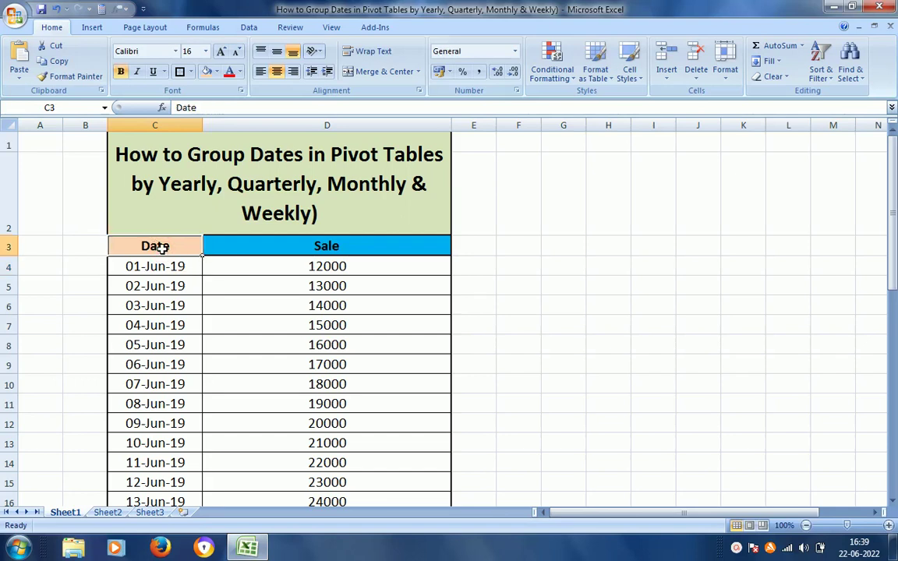
{"action": "key", "text": "shift+Right"}
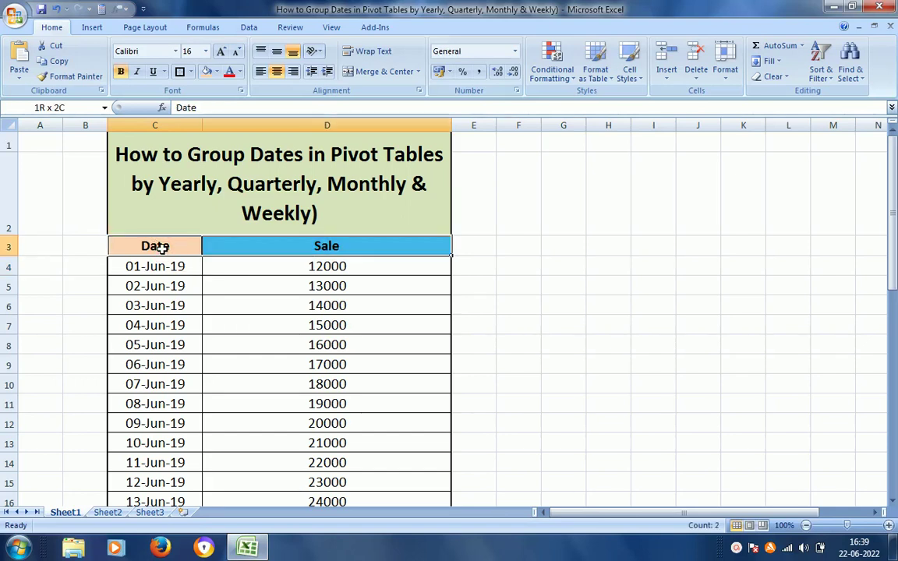
{"action": "key", "text": "ctrl+shift+Down"}
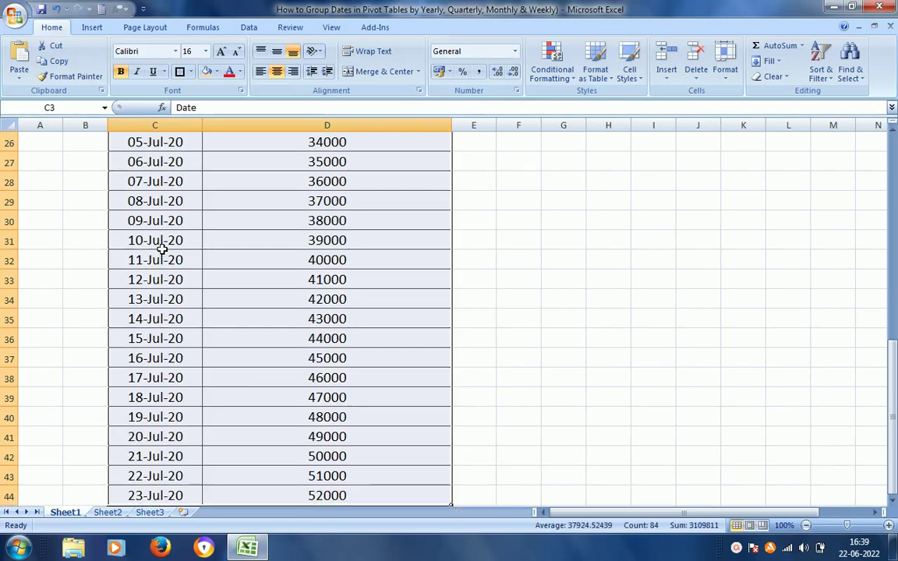
{"action": "left_click", "coordinate": [92, 28]}
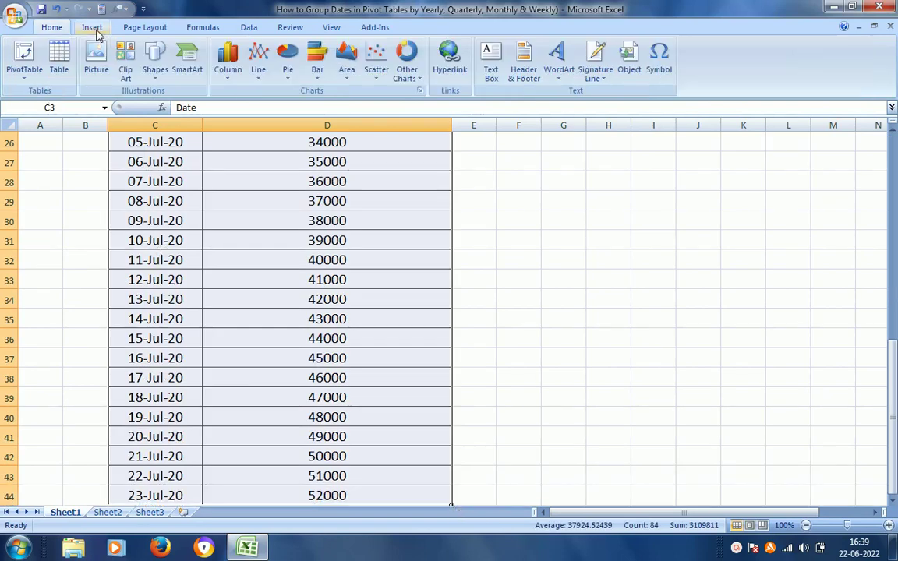
{"action": "left_click", "coordinate": [24, 74]}
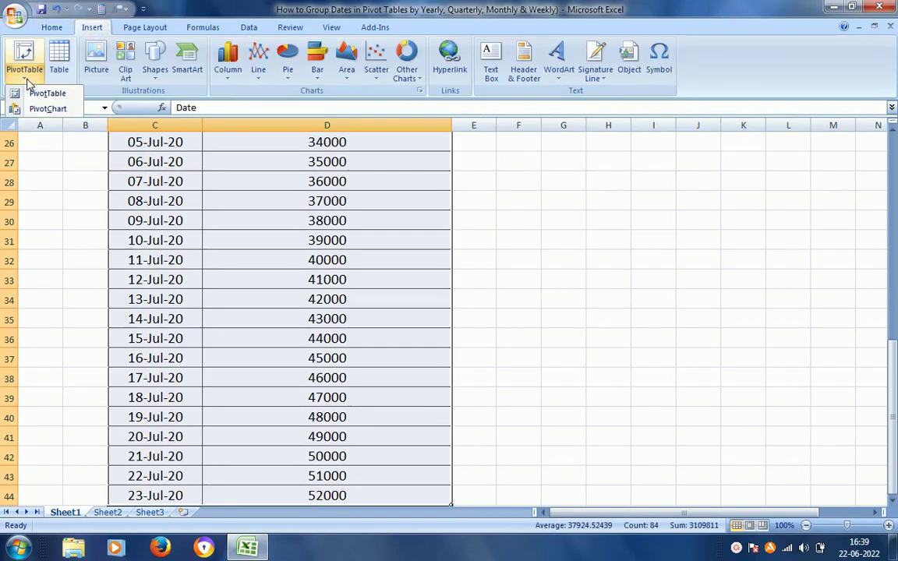
{"action": "left_click", "coordinate": [42, 92]}
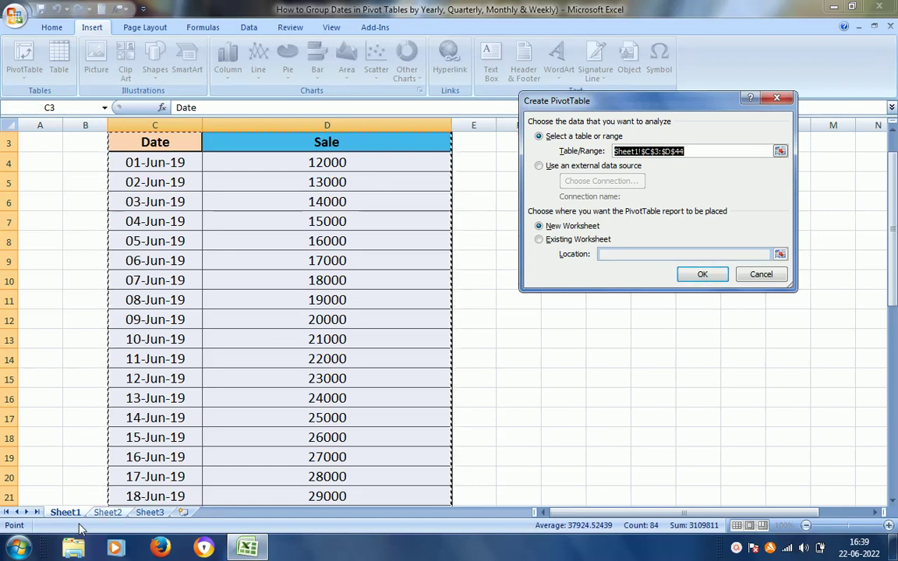
{"action": "left_click", "coordinate": [540, 243]}
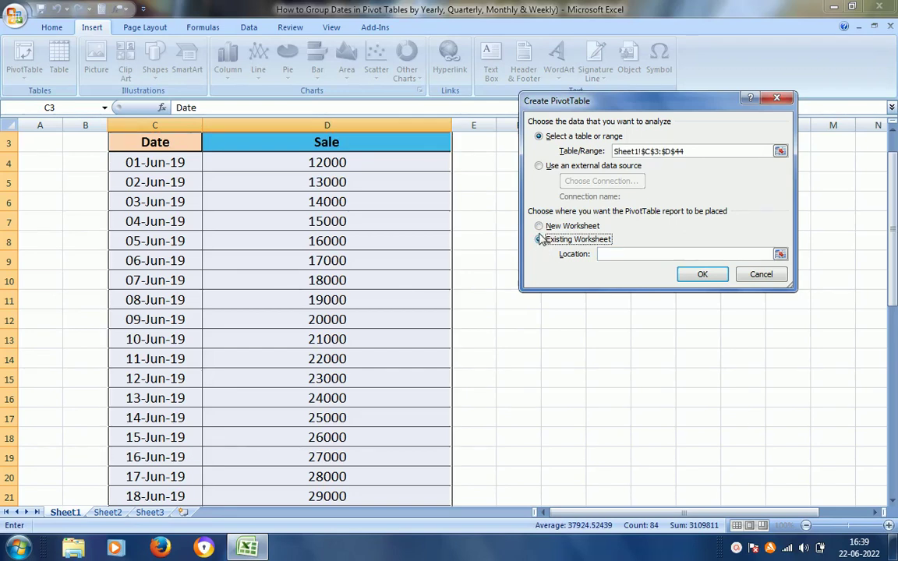
{"action": "left_click", "coordinate": [539, 227]}
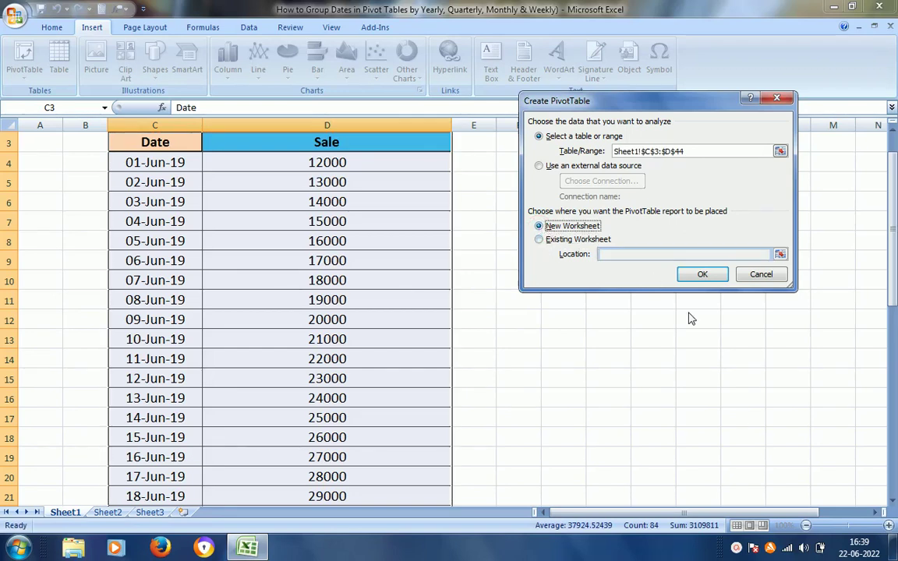
{"action": "left_click", "coordinate": [702, 274]}
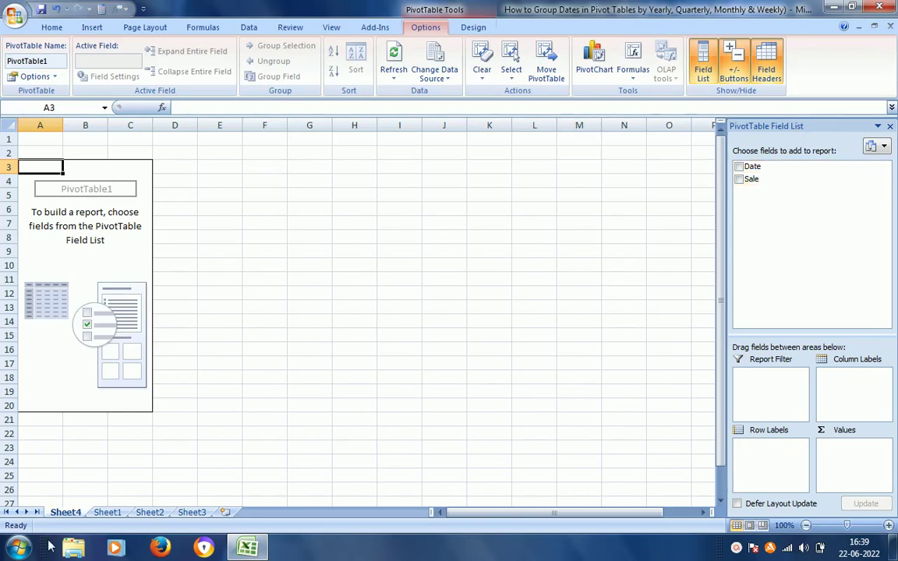
Put Date in Rows and Sale in Values, hide the field list, and widen column A
{"action": "left_click", "coordinate": [738, 167]}
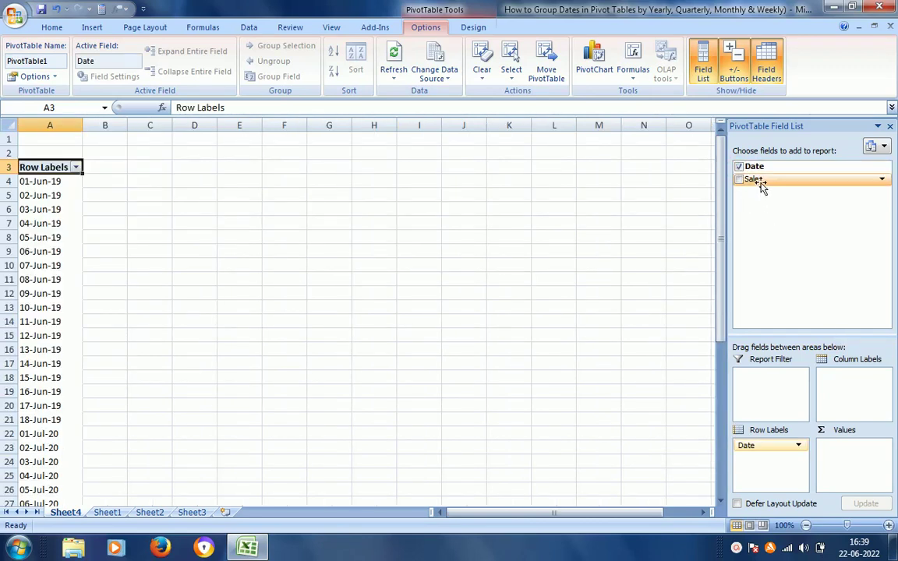
{"action": "mouse_move", "coordinate": [761, 184]}
{"action": "left_mouse_down"}
{"action": "mouse_move", "coordinate": [811, 427]}
{"action": "mouse_move", "coordinate": [839, 448]}
{"action": "left_mouse_up"}
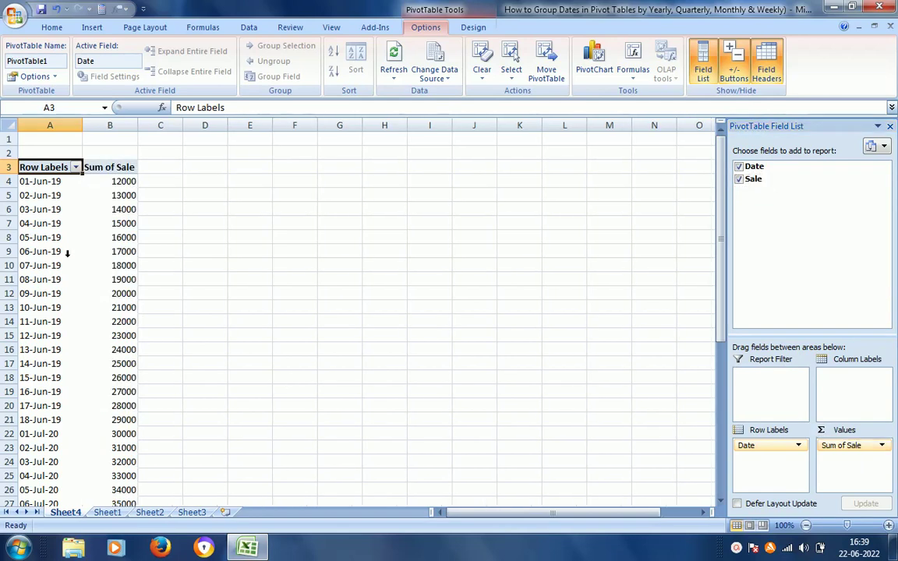
{"action": "left_click", "coordinate": [889, 125]}
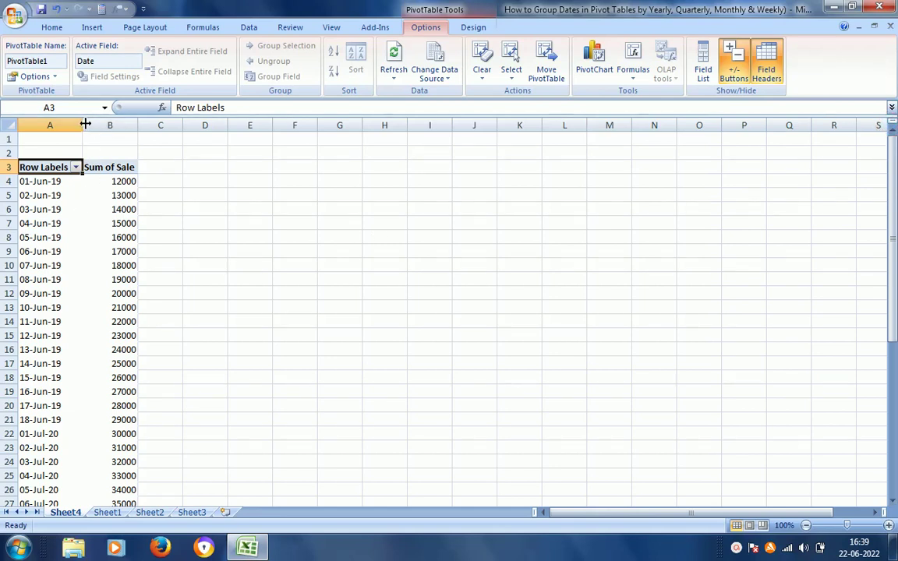
{"action": "left_click_drag", "start_coordinate": [82, 125], "coordinate": [92, 123]}
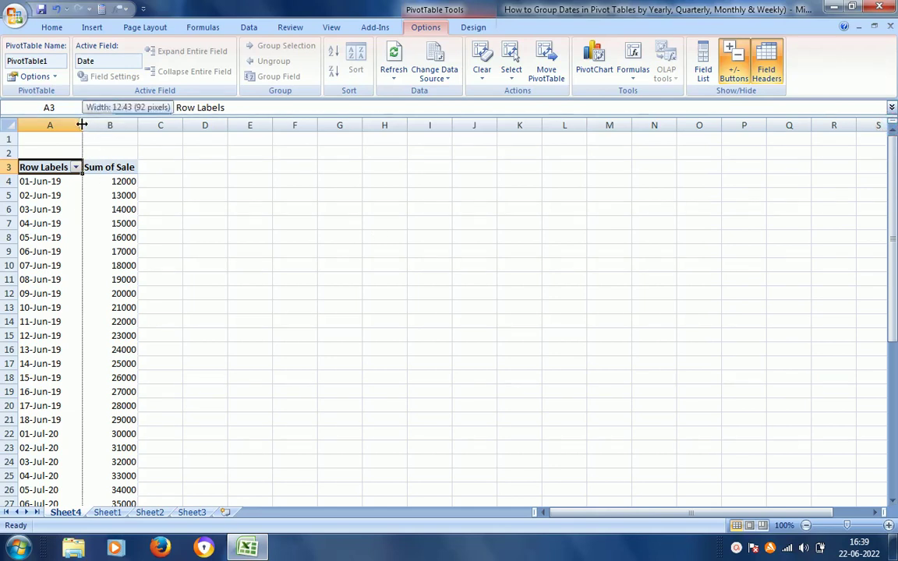
Compare the Sum of Sale per date against the Sheet1 source data
{"action": "left_click", "coordinate": [99, 511]}
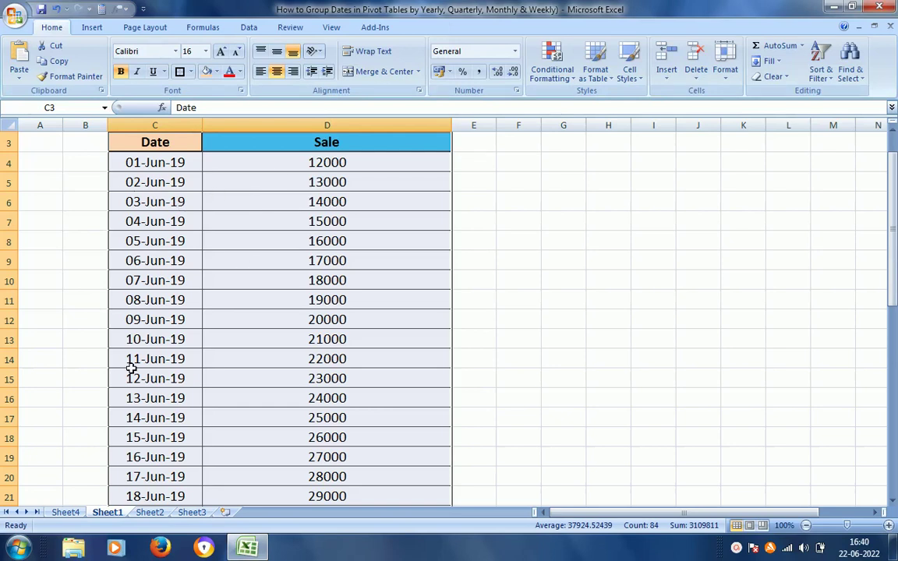
{"action": "left_click", "coordinate": [66, 513]}
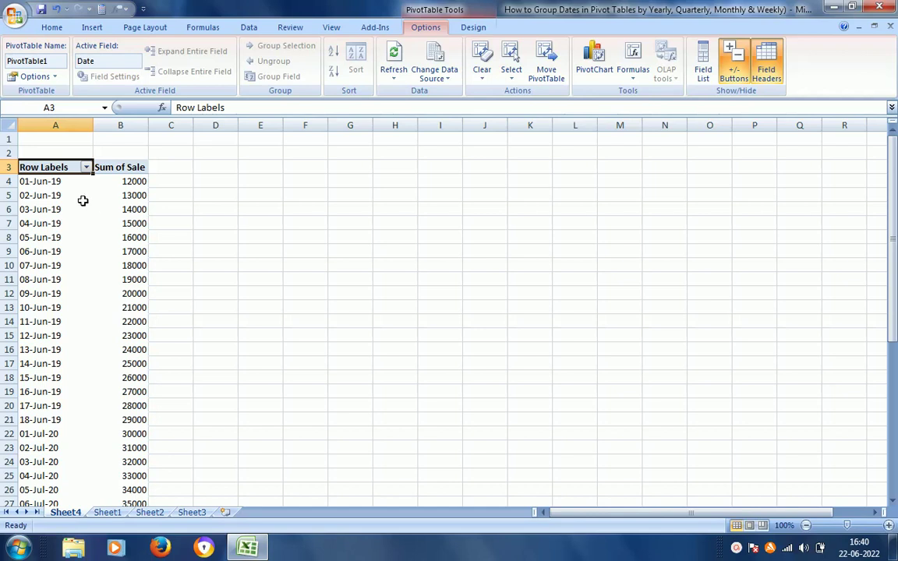
{"action": "left_click", "coordinate": [108, 182]}
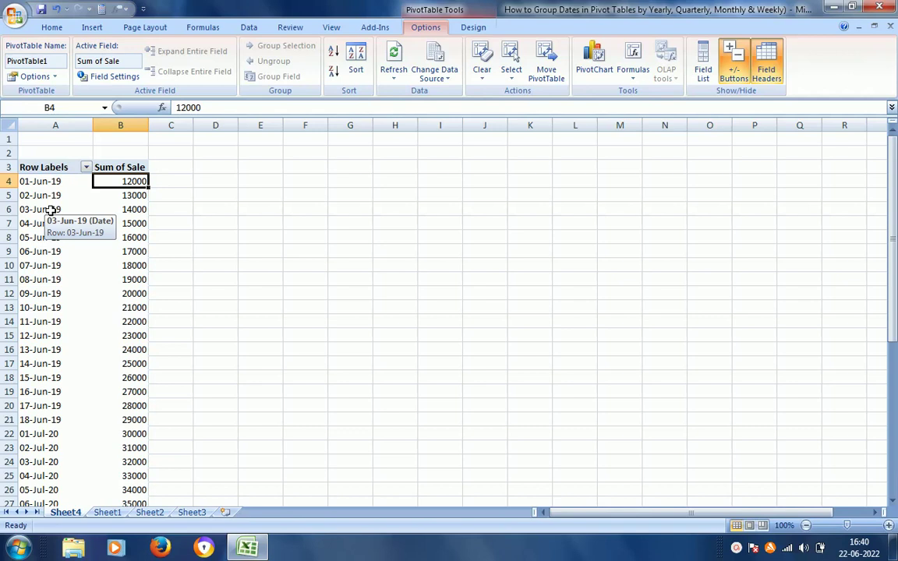
{"action": "left_click", "coordinate": [41, 195]}
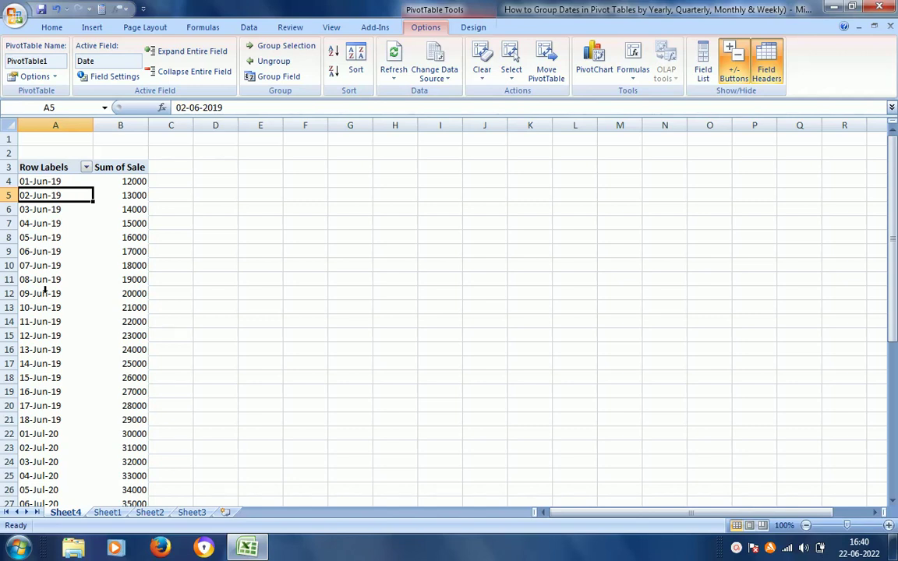
Group the pivot dates by Years only, giving 2019 at 369000 and 2020 at 943000
{"action": "right_click", "coordinate": [41, 310]}
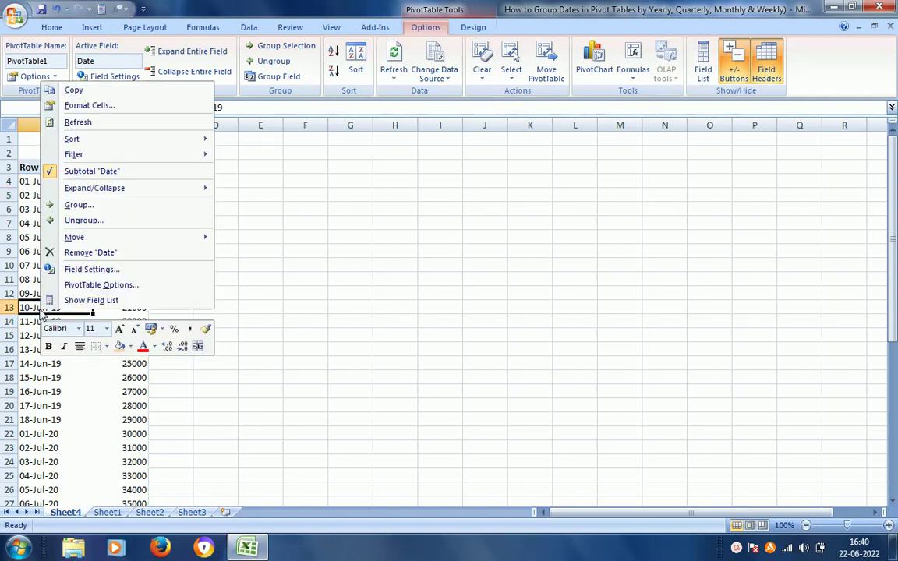
{"action": "left_click", "coordinate": [109, 209]}
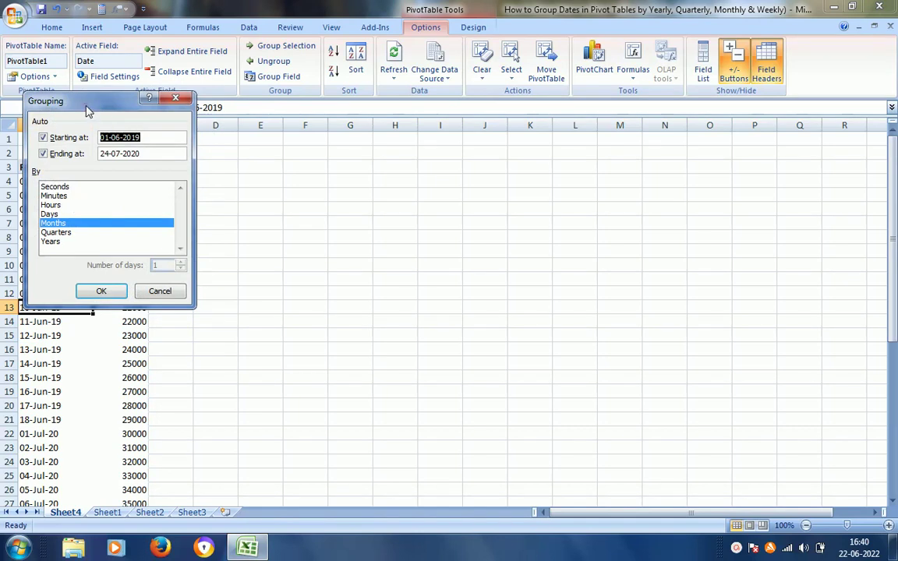
{"action": "mouse_move", "coordinate": [88, 111]}
{"action": "left_mouse_down"}
{"action": "mouse_move", "coordinate": [600, 164]}
{"action": "mouse_move", "coordinate": [605, 156]}
{"action": "left_mouse_up"}
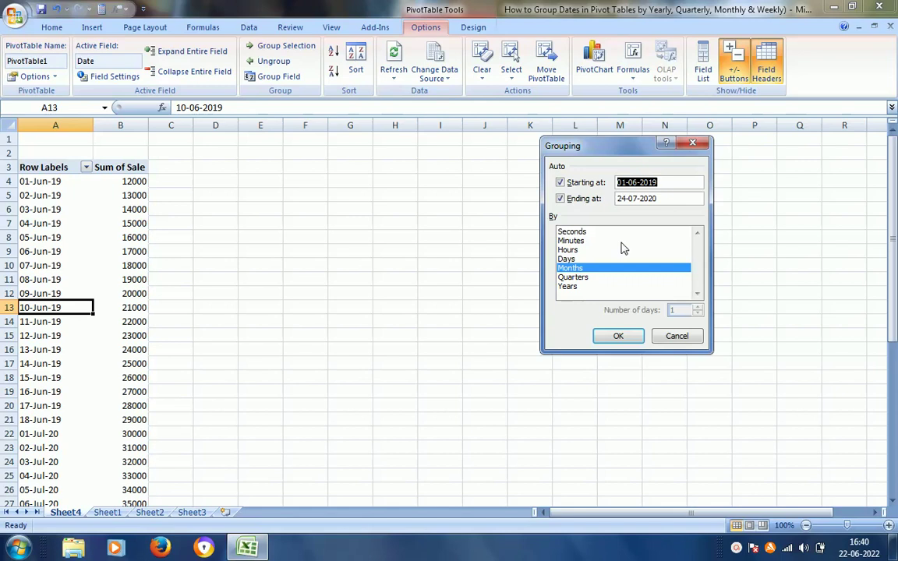
{"action": "left_click", "coordinate": [570, 287]}
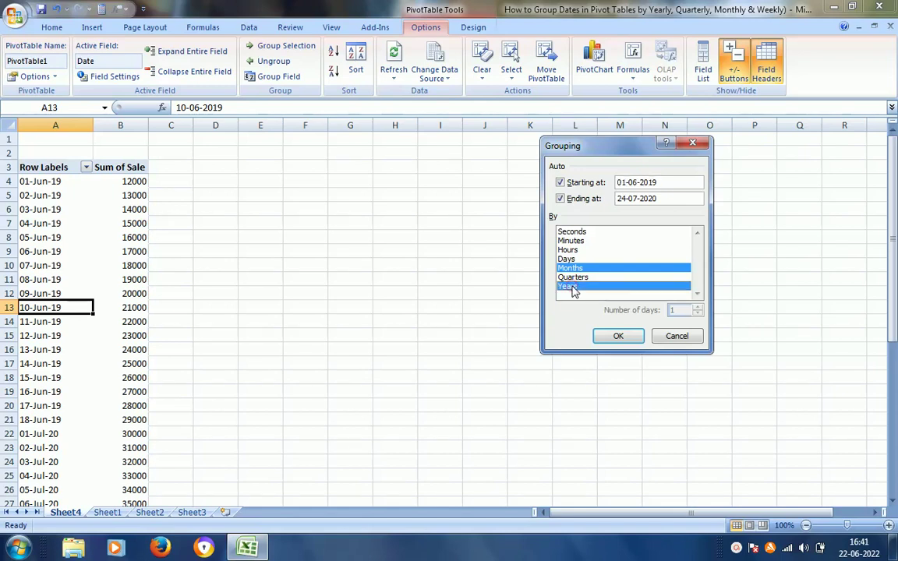
{"action": "left_click", "coordinate": [607, 262]}
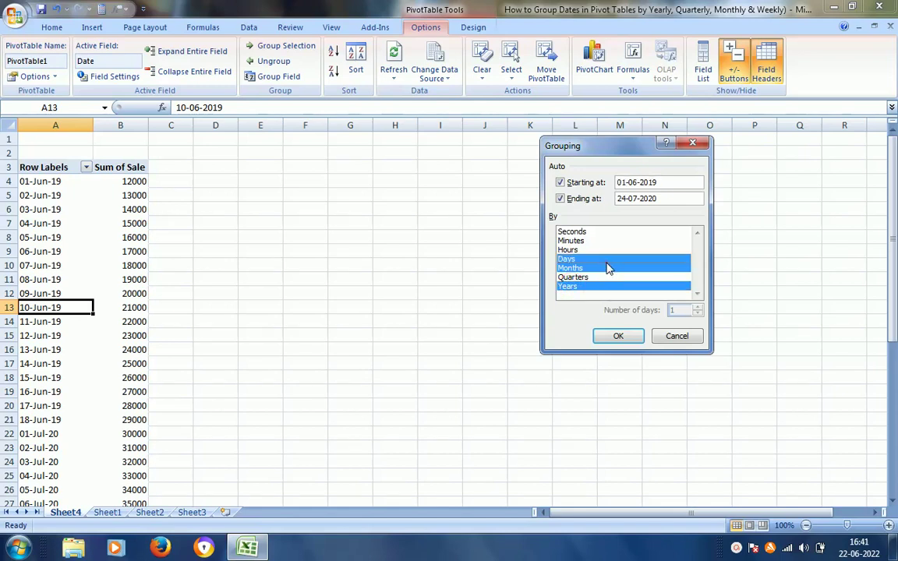
{"action": "left_click", "coordinate": [597, 259]}
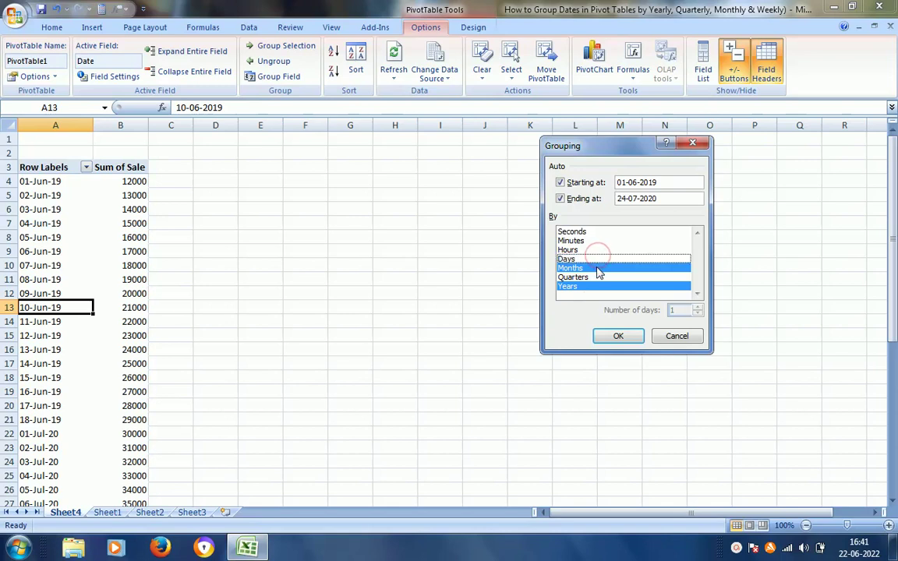
{"action": "left_click", "coordinate": [597, 269]}
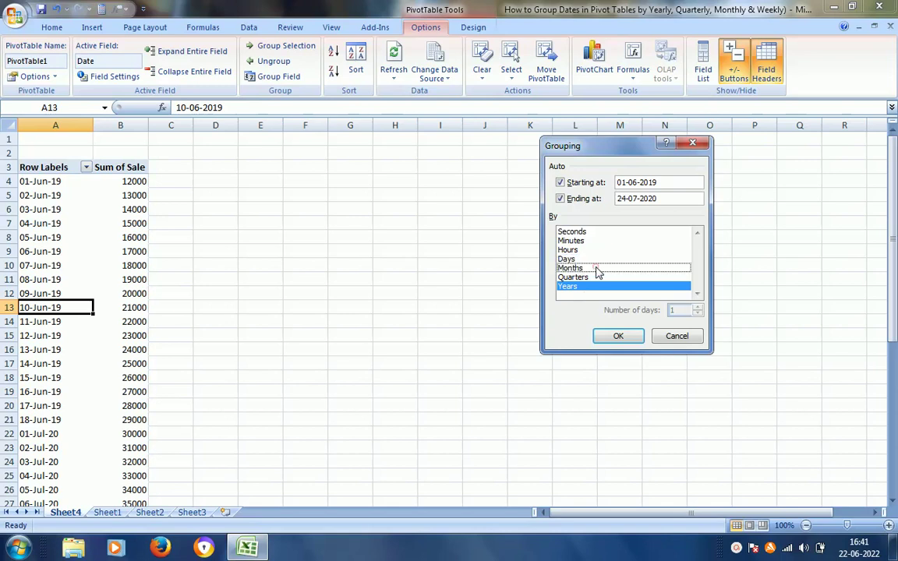
{"action": "left_click", "coordinate": [618, 336]}
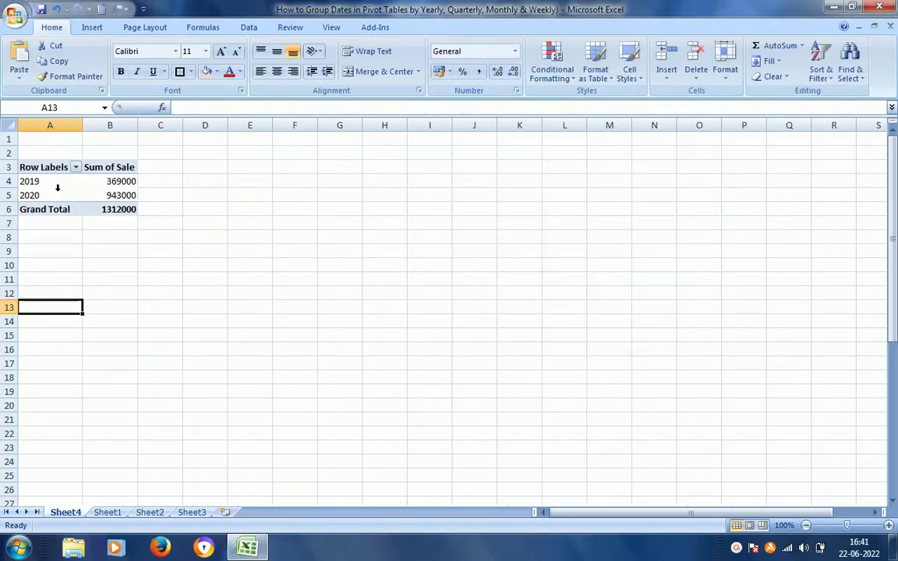
{"action": "left_click", "coordinate": [100, 512]}
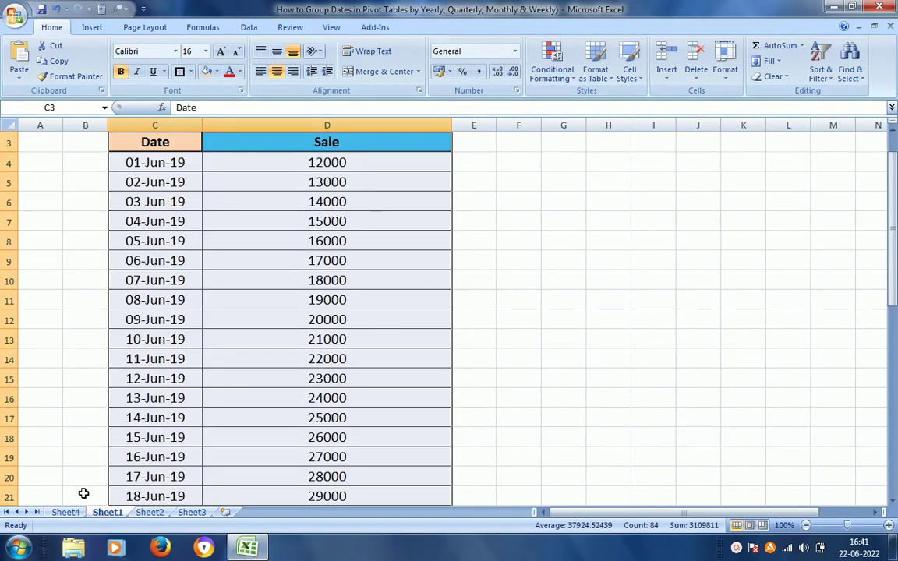
{"action": "left_click", "coordinate": [67, 513]}
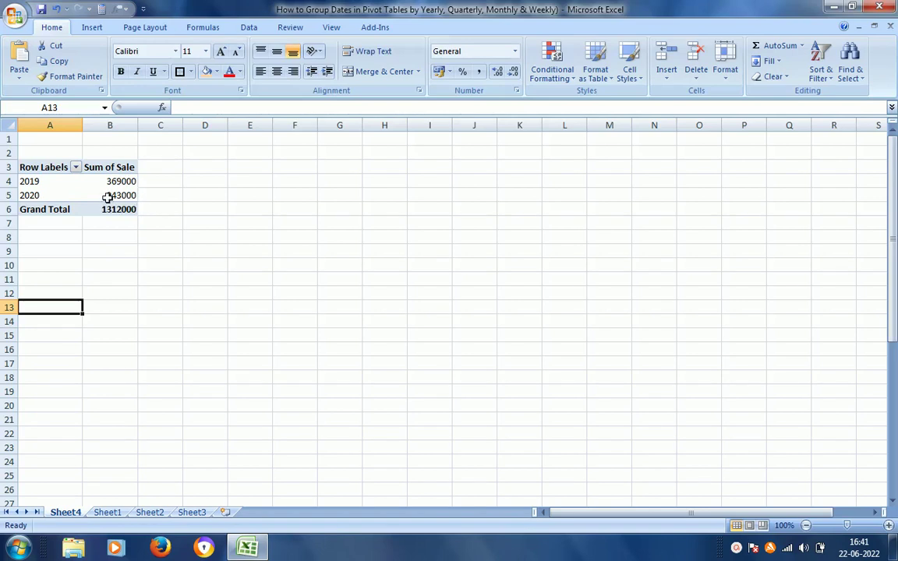
Undo the year grouping, regroup dates by Quarters only, then undo back to daily dates
{"action": "left_click", "coordinate": [57, 186]}
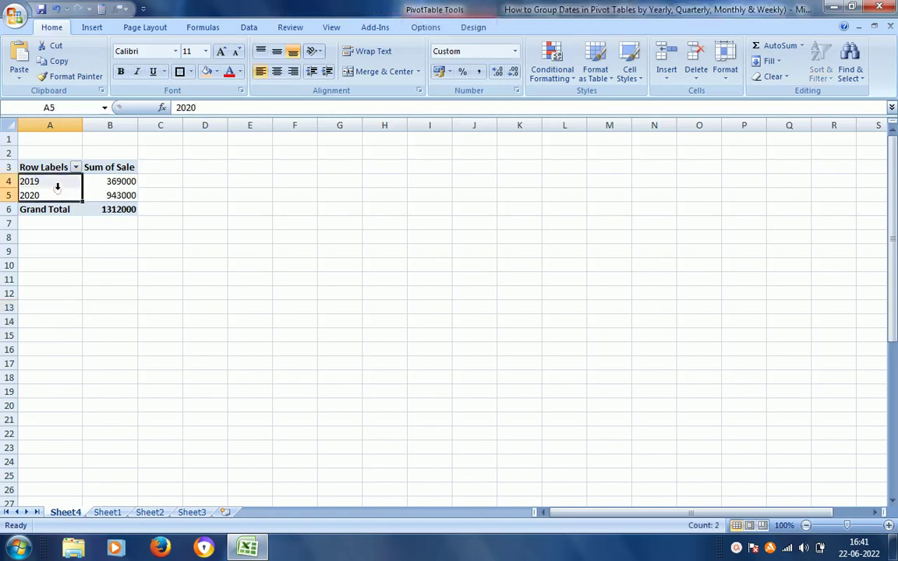
{"action": "key", "text": "ctrl+z"}
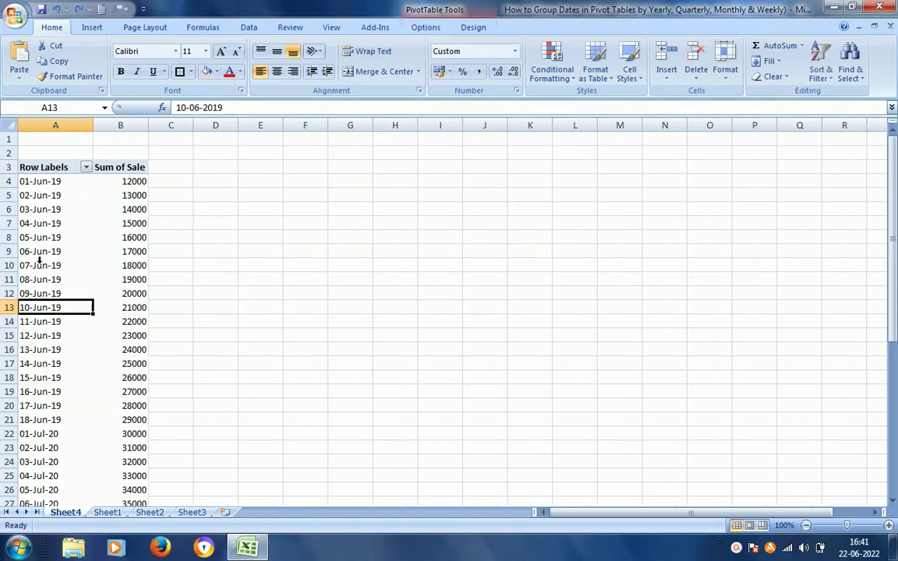
{"action": "right_click", "coordinate": [38, 264]}
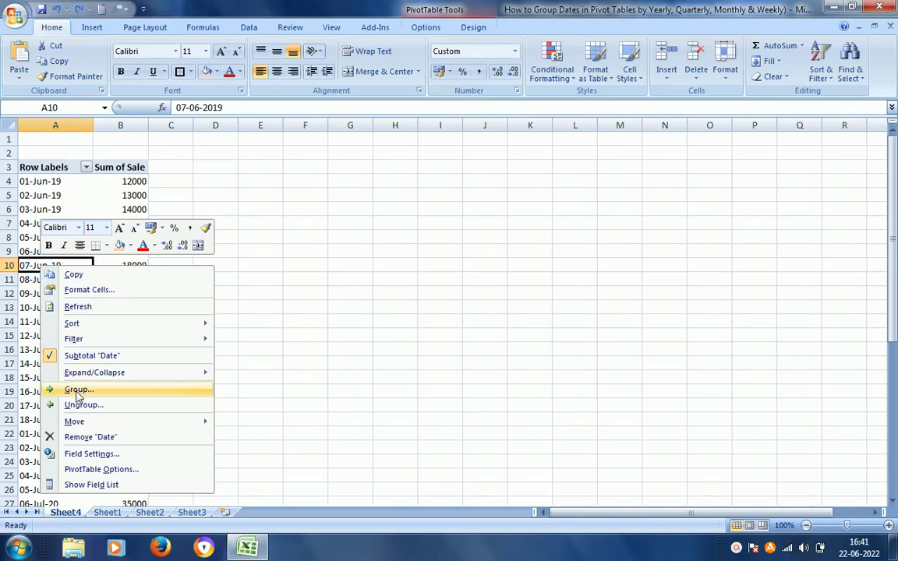
{"action": "left_click", "coordinate": [78, 391]}
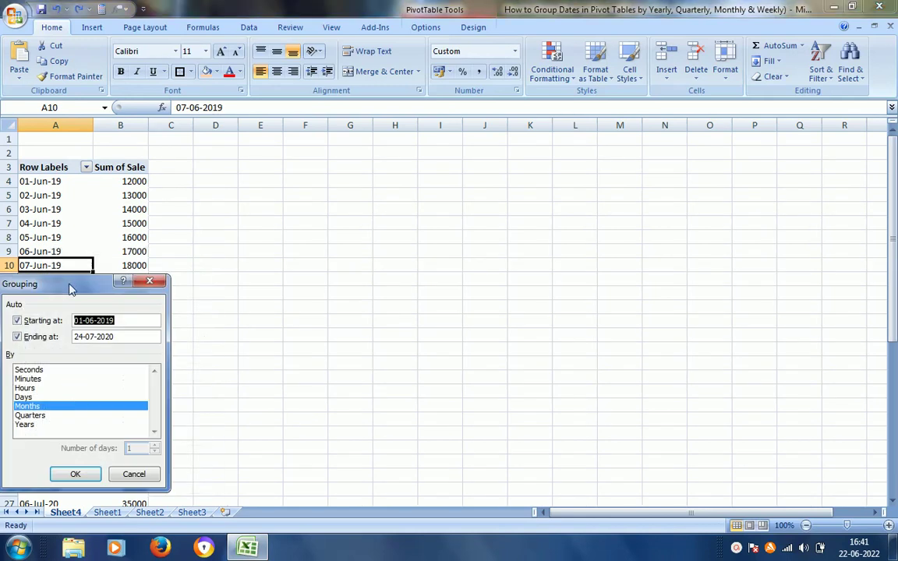
{"action": "left_click_drag", "start_coordinate": [69, 289], "coordinate": [742, 152]}
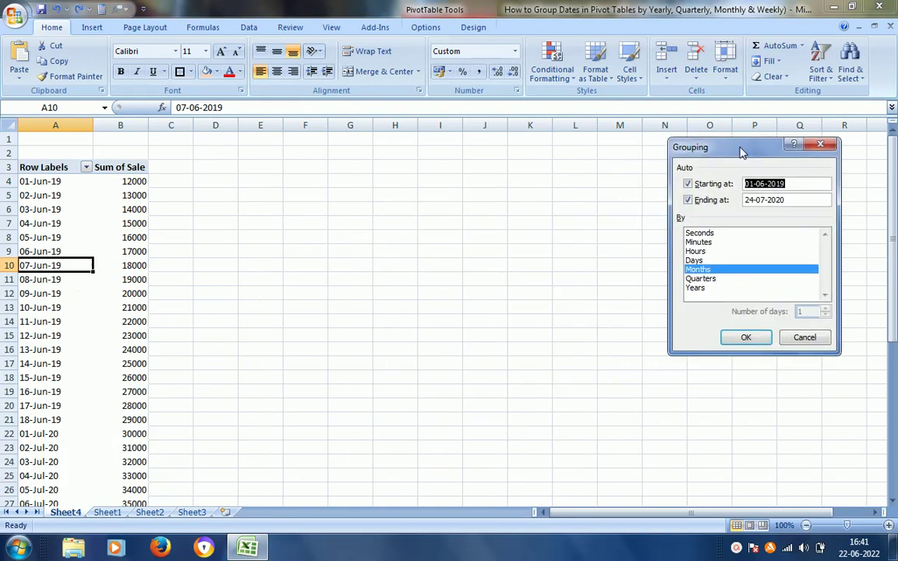
{"action": "left_click", "coordinate": [694, 279]}
{"action": "left_click", "coordinate": [711, 270]}
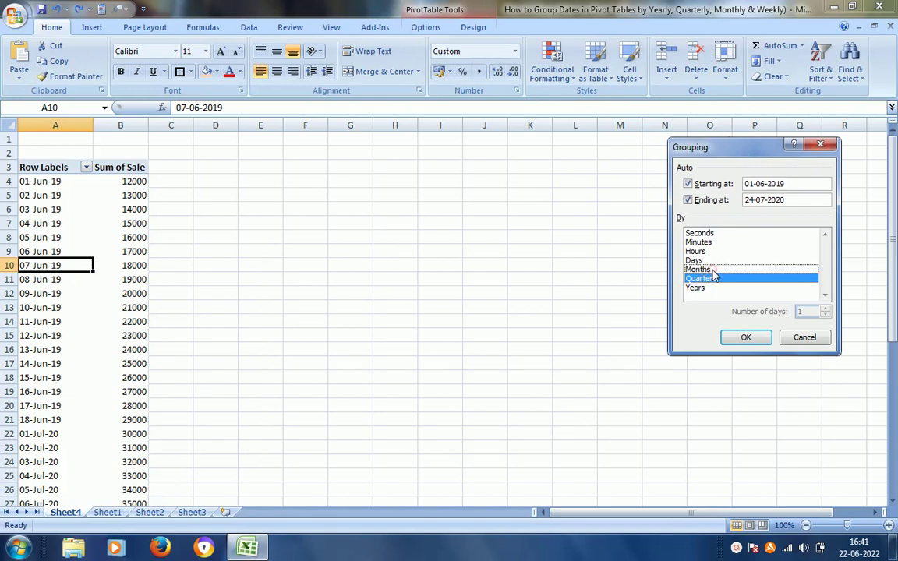
{"action": "left_click", "coordinate": [747, 338]}
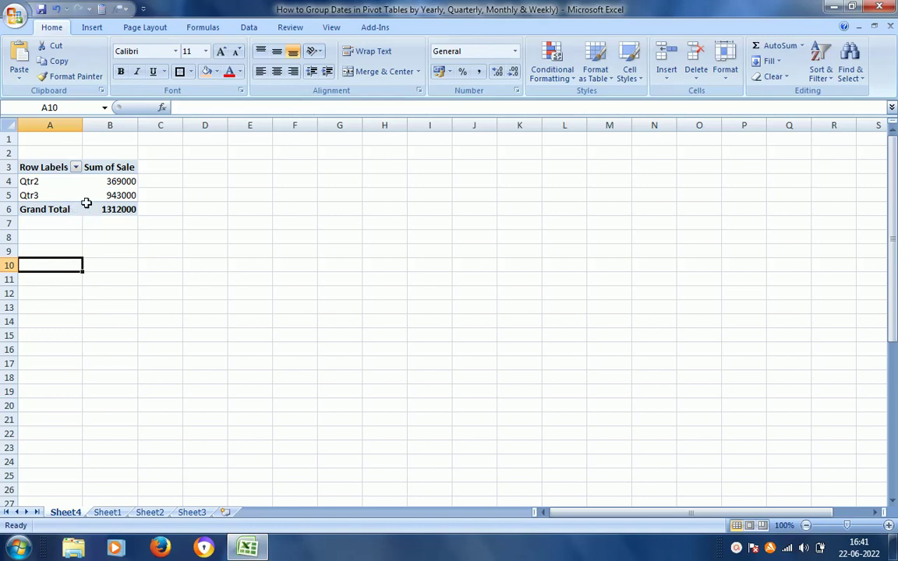
{"action": "key", "text": "ctrl+z"}
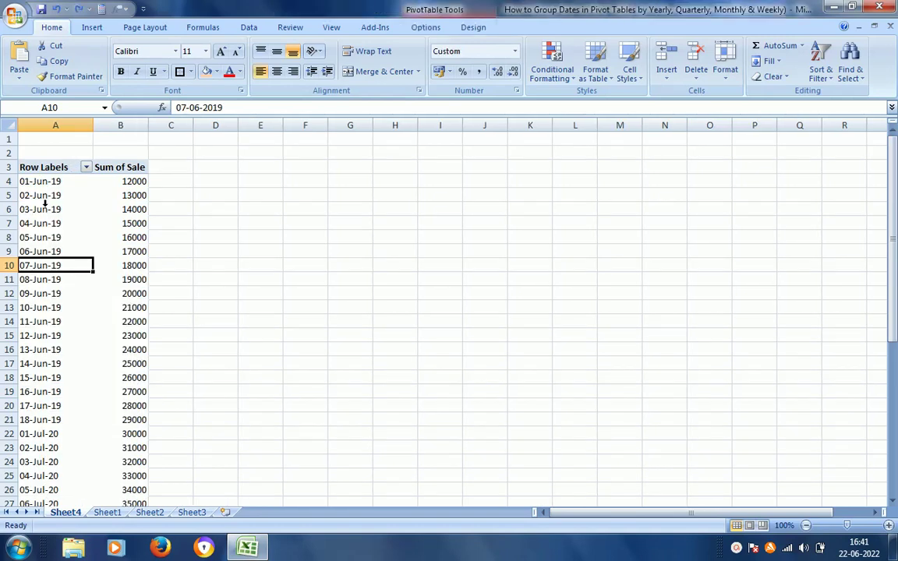
{"action": "left_click", "coordinate": [41, 251]}
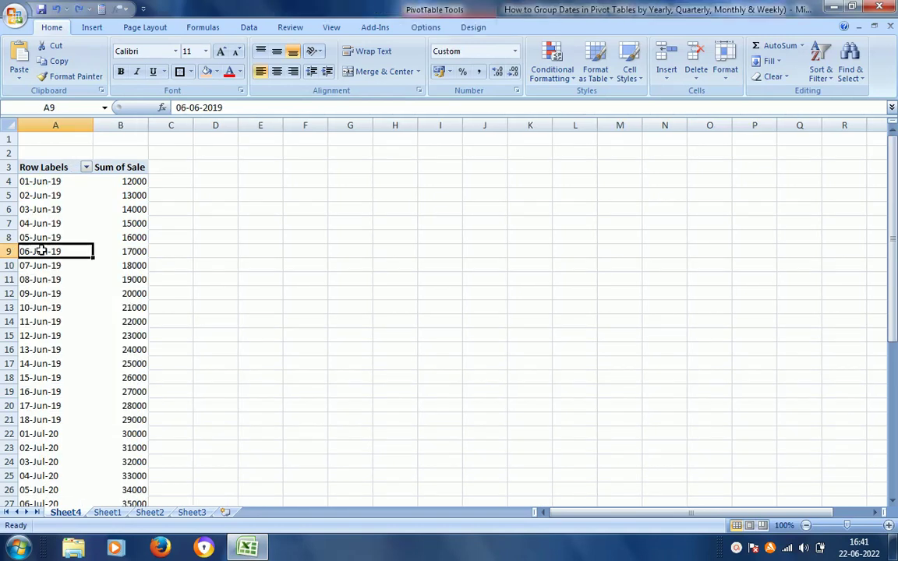
{"action": "right_click", "coordinate": [42, 251]}
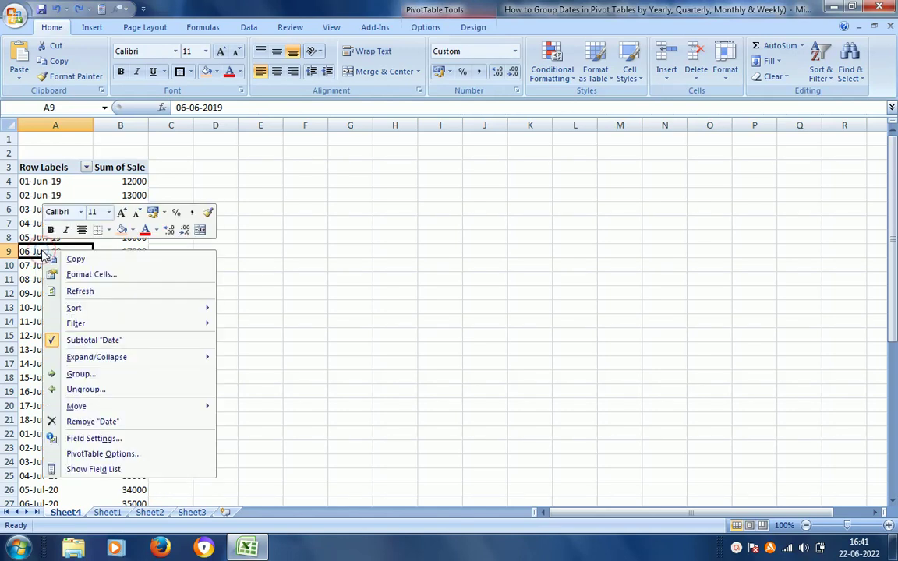
{"action": "left_click", "coordinate": [77, 375]}
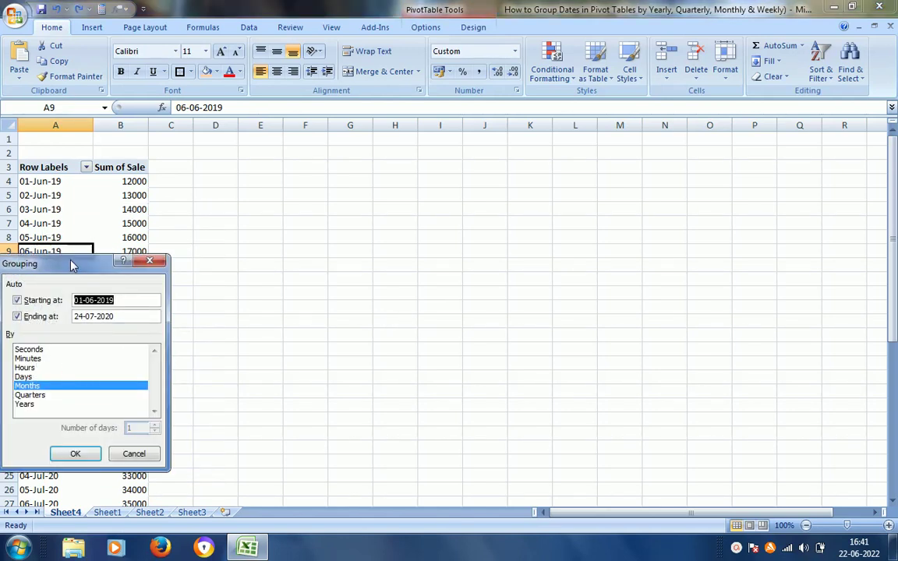
{"action": "left_click_drag", "start_coordinate": [71, 270], "coordinate": [684, 190]}
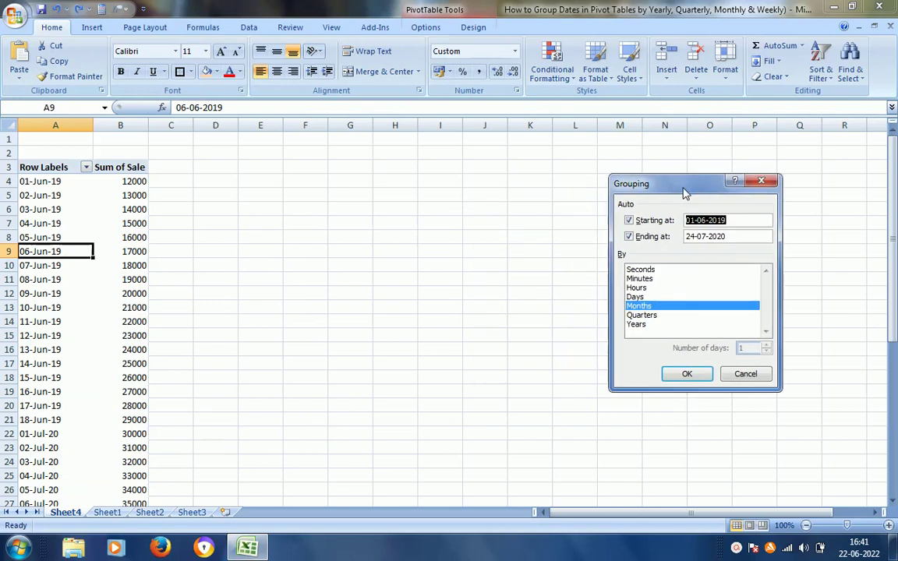
{"action": "left_click", "coordinate": [638, 325]}
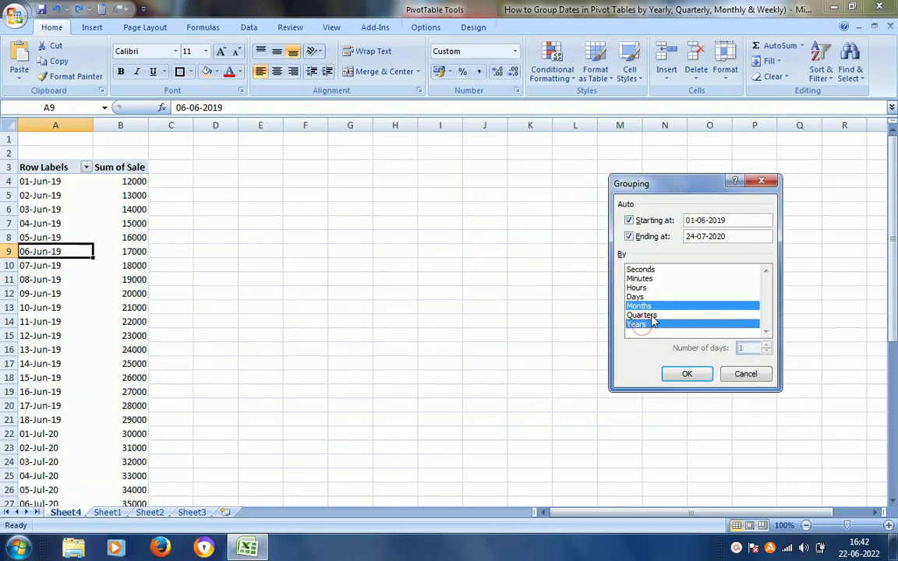
{"action": "left_click", "coordinate": [664, 306]}
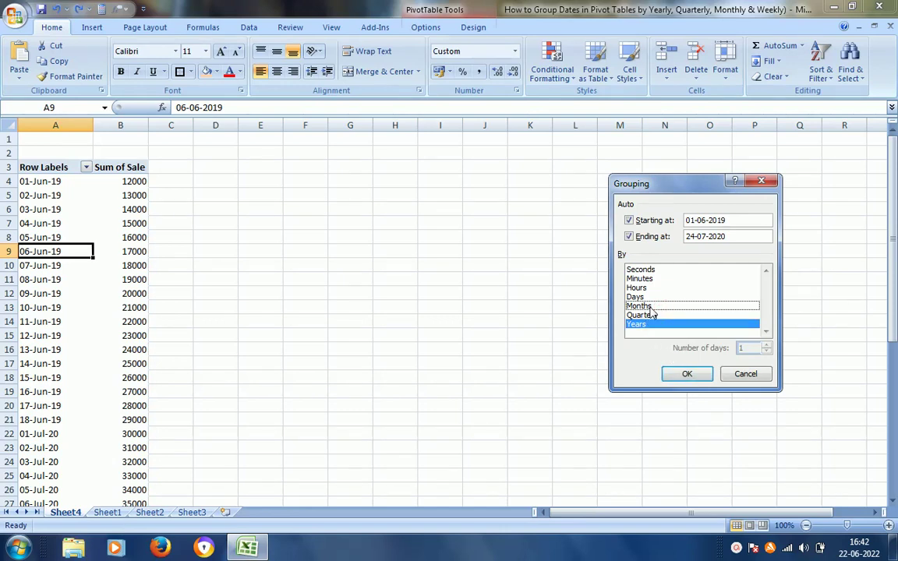
{"action": "left_click", "coordinate": [651, 306]}
{"action": "left_click", "coordinate": [644, 324]}
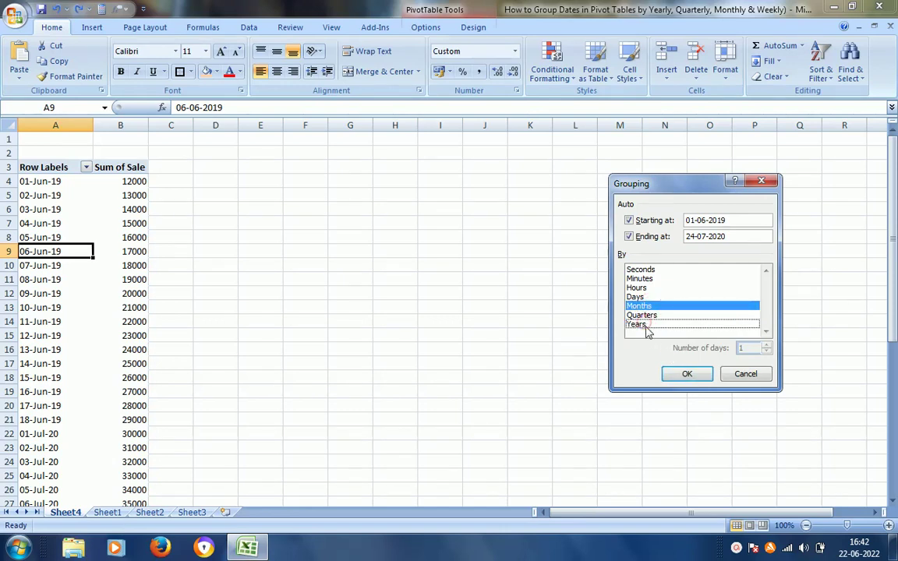
{"action": "left_click", "coordinate": [687, 376]}
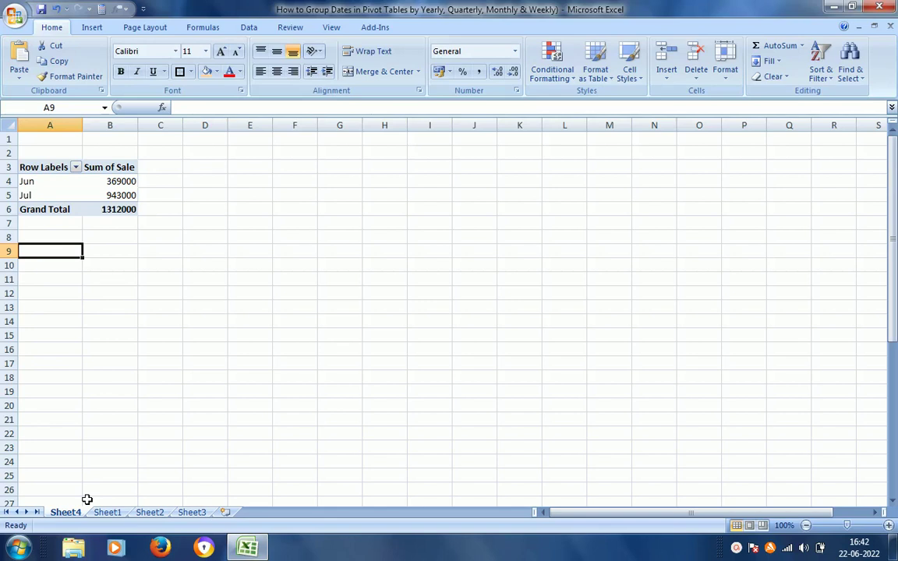
{"action": "key", "text": "ctrl+z"}
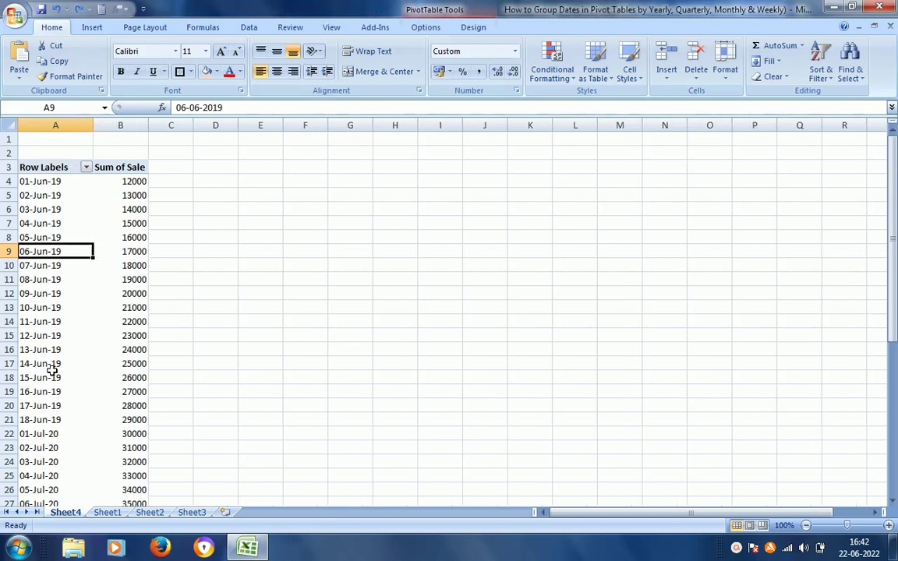
{"action": "right_click", "coordinate": [50, 376]}
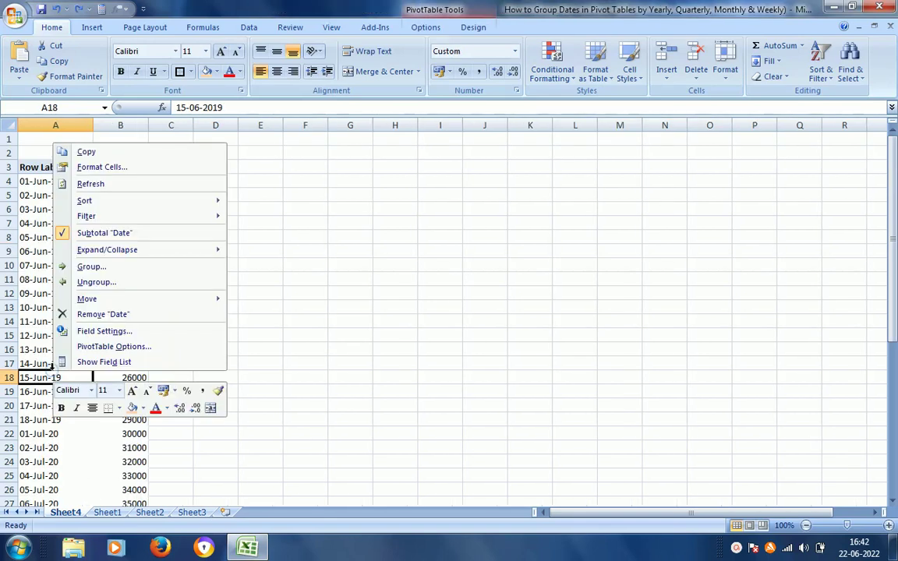
{"action": "left_click", "coordinate": [127, 268]}
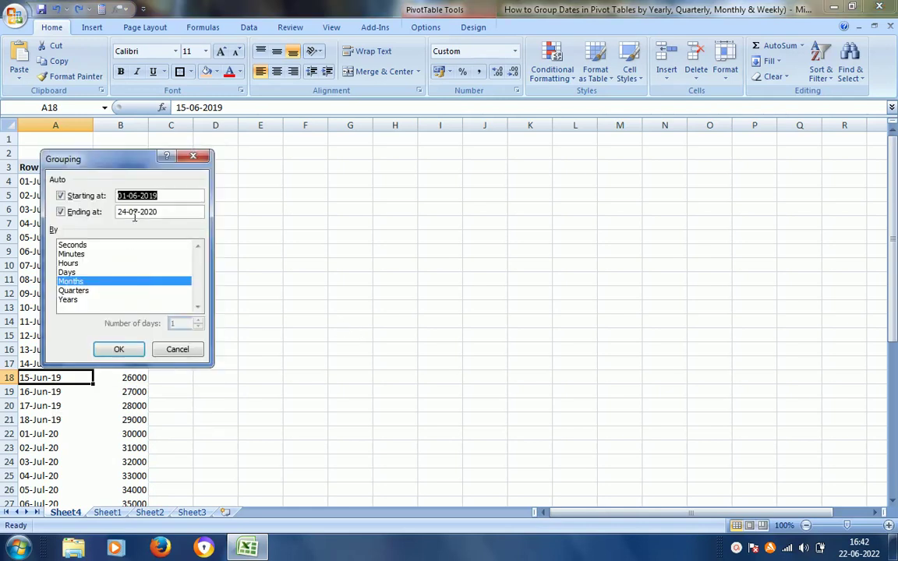
{"action": "left_click_drag", "start_coordinate": [127, 166], "coordinate": [597, 185]}
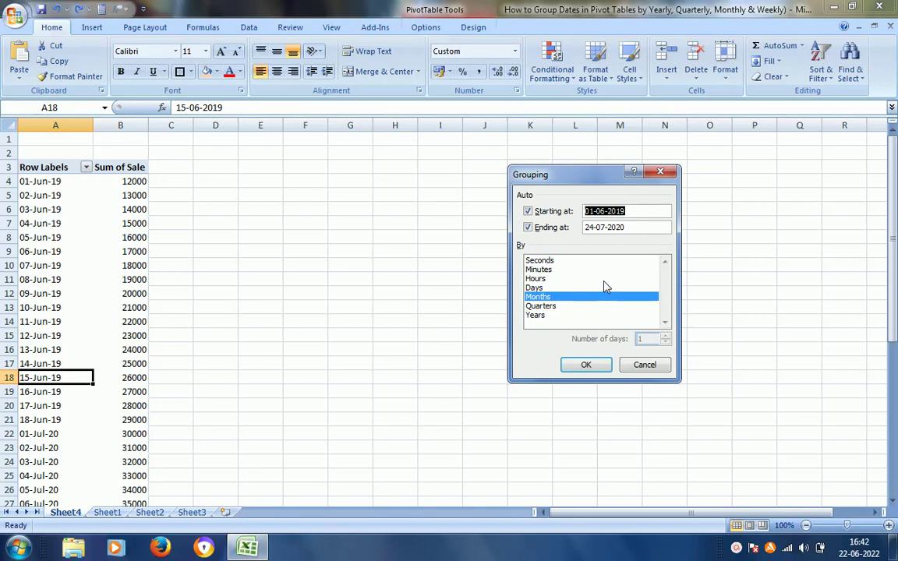
{"action": "left_click", "coordinate": [541, 289]}
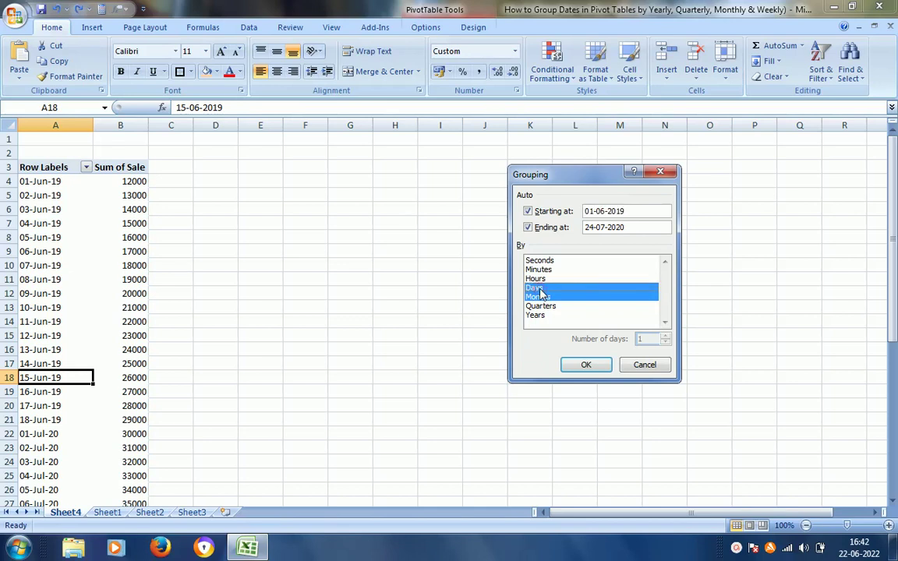
{"action": "left_click", "coordinate": [538, 297]}
{"action": "left_click", "coordinate": [586, 367]}
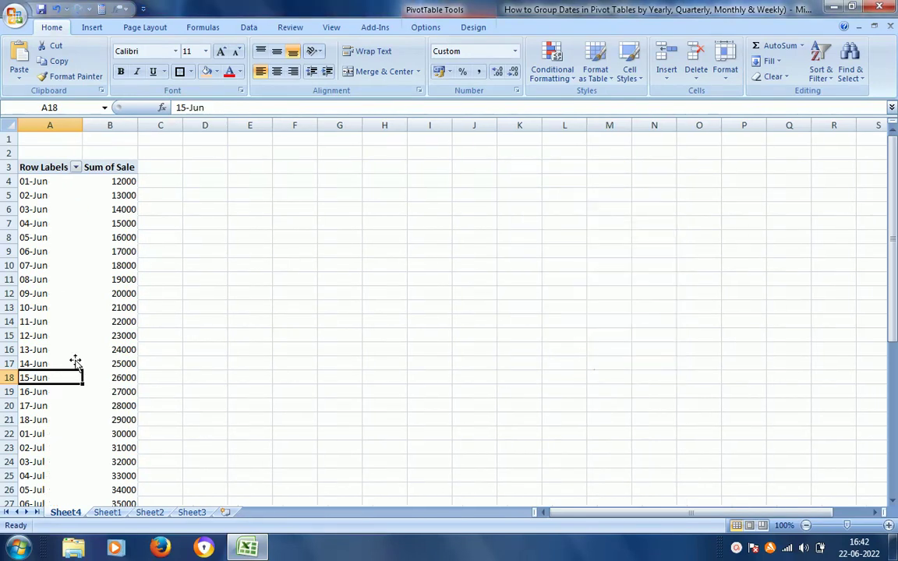
{"action": "key", "text": "ctrl+z"}
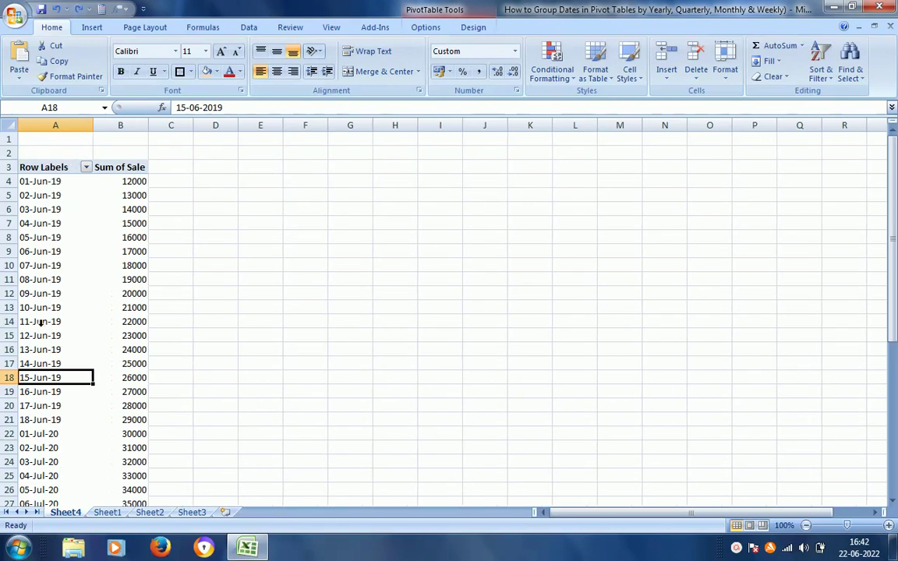
{"action": "left_click", "coordinate": [41, 321]}
{"action": "right_click", "coordinate": [40, 321]}
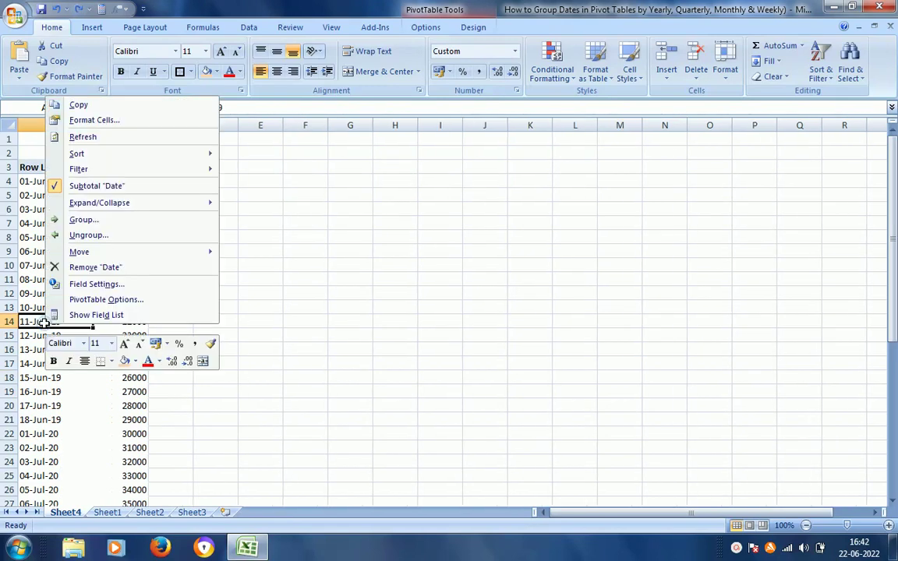
{"action": "left_click", "coordinate": [86, 220]}
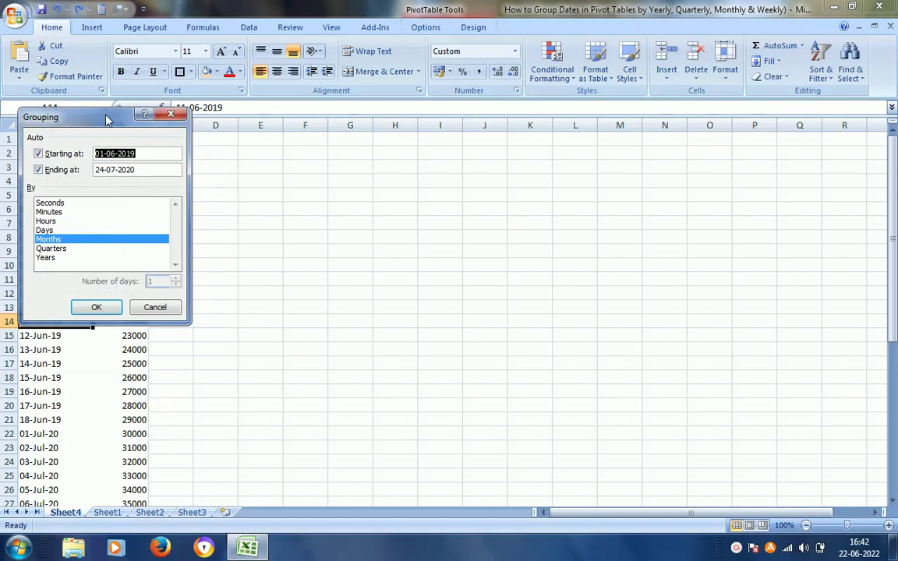
{"action": "left_click_drag", "start_coordinate": [107, 119], "coordinate": [654, 181]}
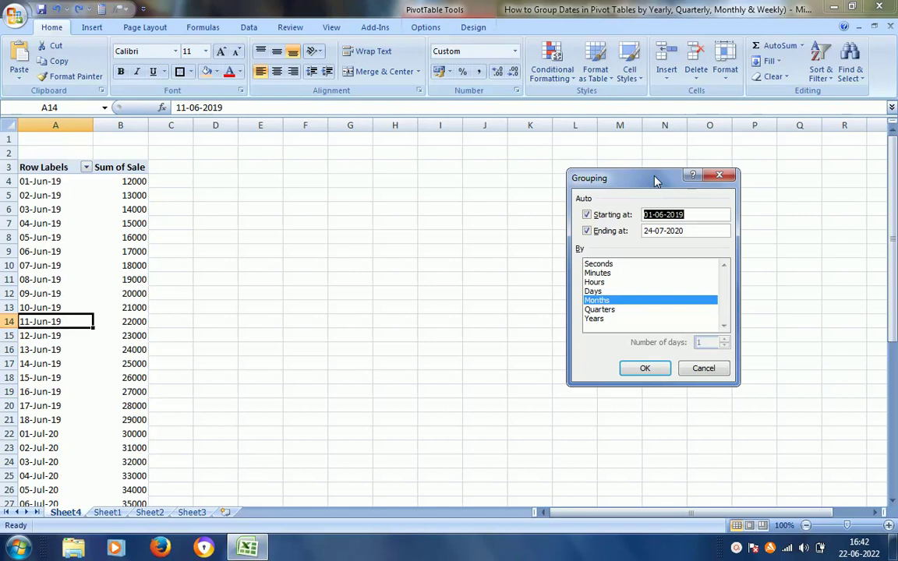
{"action": "left_click", "coordinate": [614, 311]}
{"action": "left_click", "coordinate": [599, 320]}
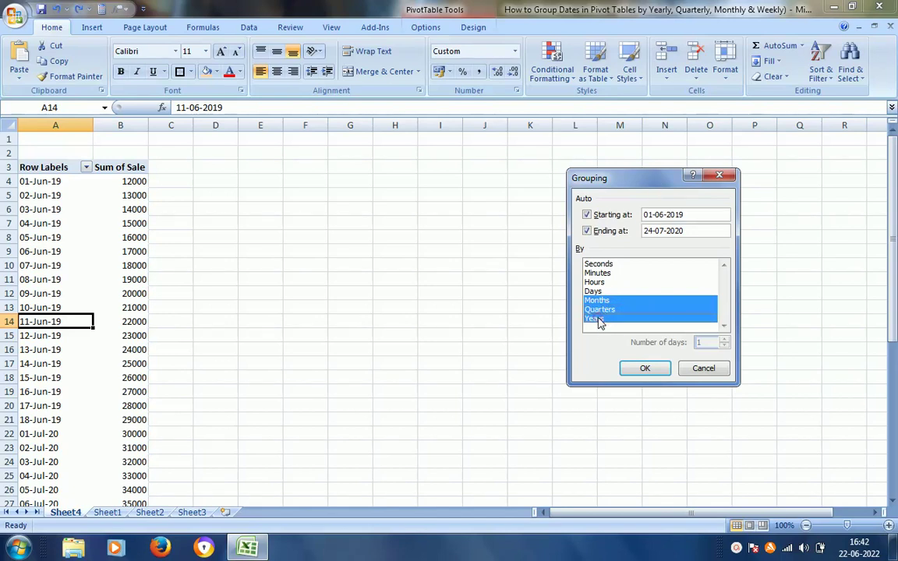
{"action": "left_click", "coordinate": [633, 368]}
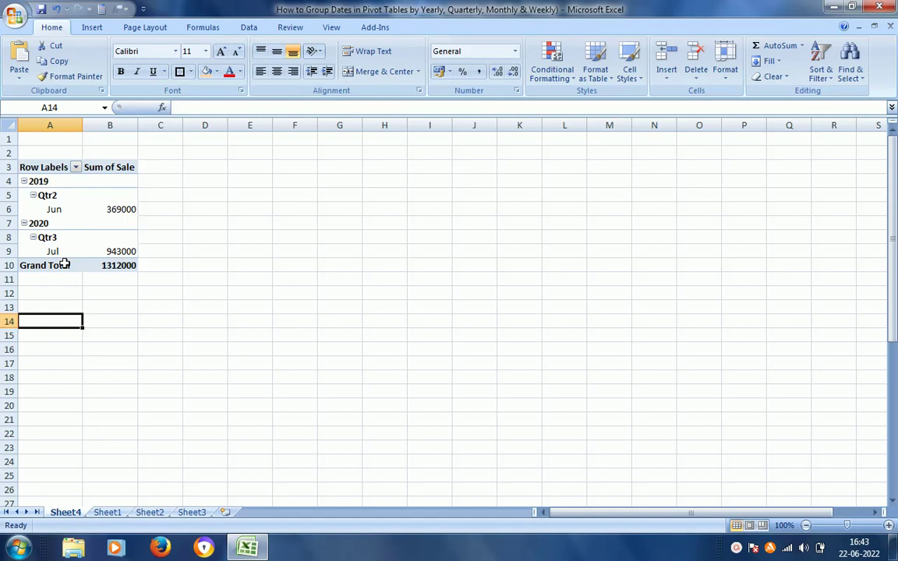
{"action": "key", "text": "ctrl+z"}
{"action": "right_click", "coordinate": [61, 362]}
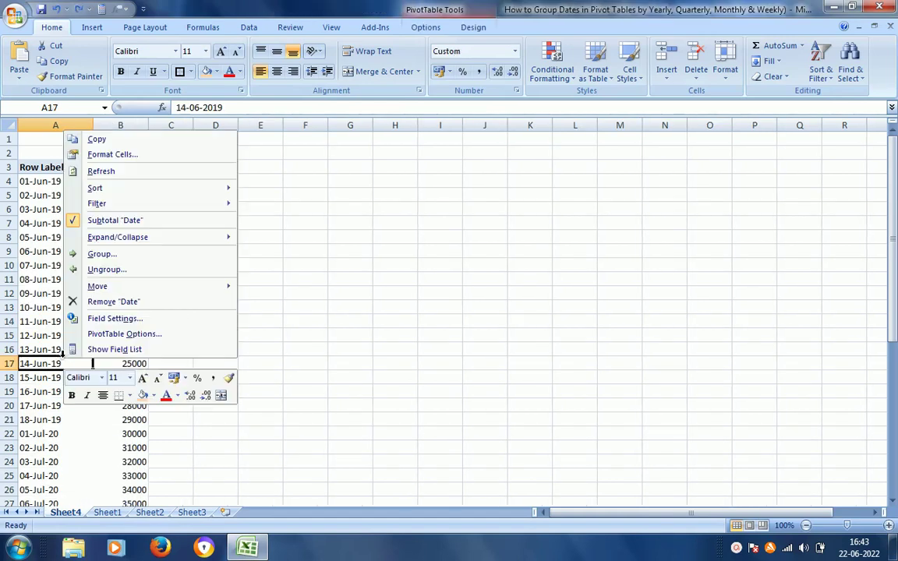
{"action": "left_click", "coordinate": [133, 254]}
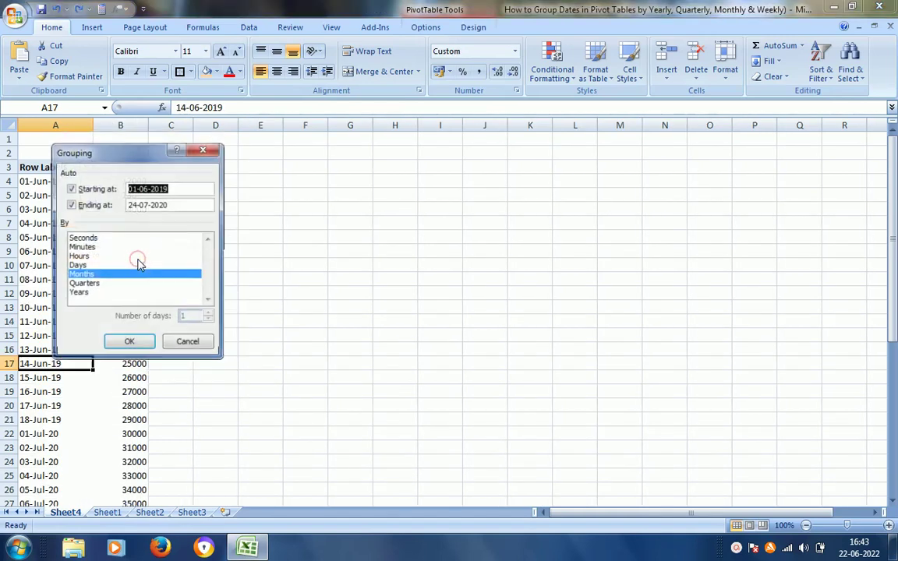
{"action": "mouse_move", "coordinate": [136, 154]}
{"action": "left_mouse_down"}
{"action": "mouse_move", "coordinate": [372, 231]}
{"action": "mouse_move", "coordinate": [657, 197]}
{"action": "left_mouse_up"}
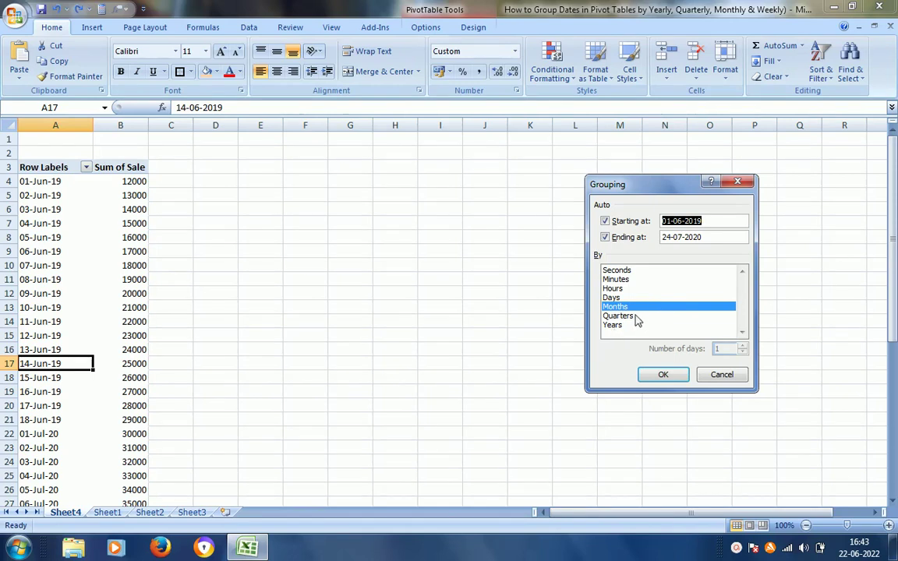
{"action": "left_click", "coordinate": [634, 318]}
{"action": "left_click", "coordinate": [627, 325]}
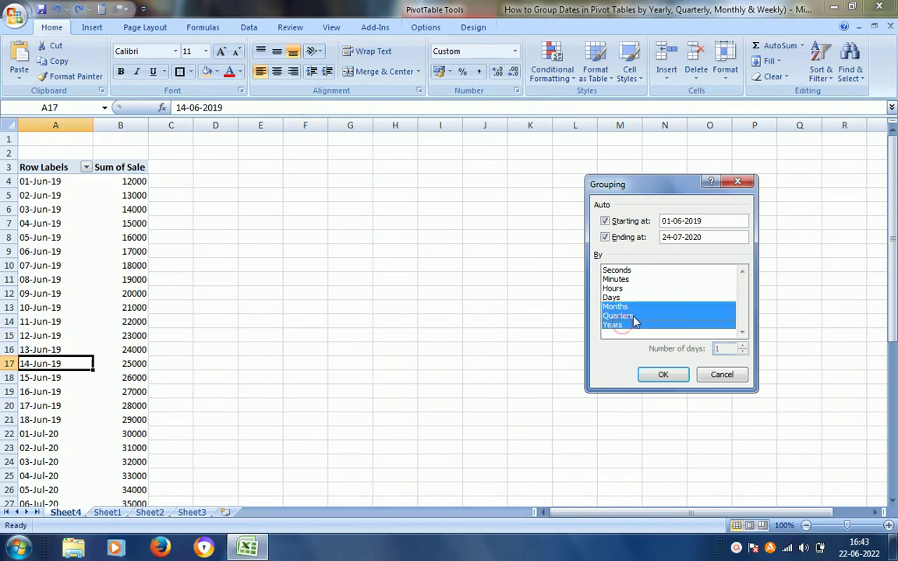
{"action": "left_click", "coordinate": [658, 378]}
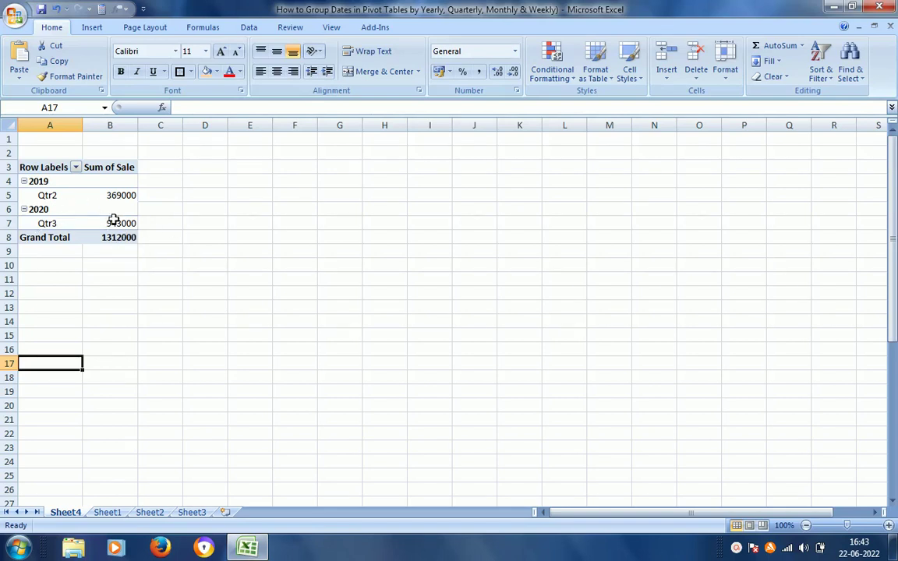
{"action": "key", "text": "ctrl+z"}
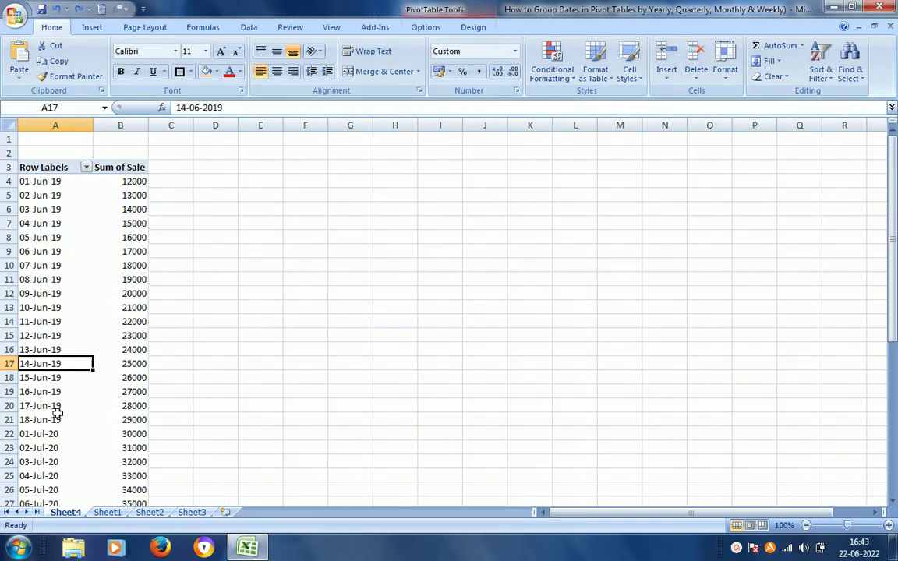
{"action": "right_click", "coordinate": [54, 309]}
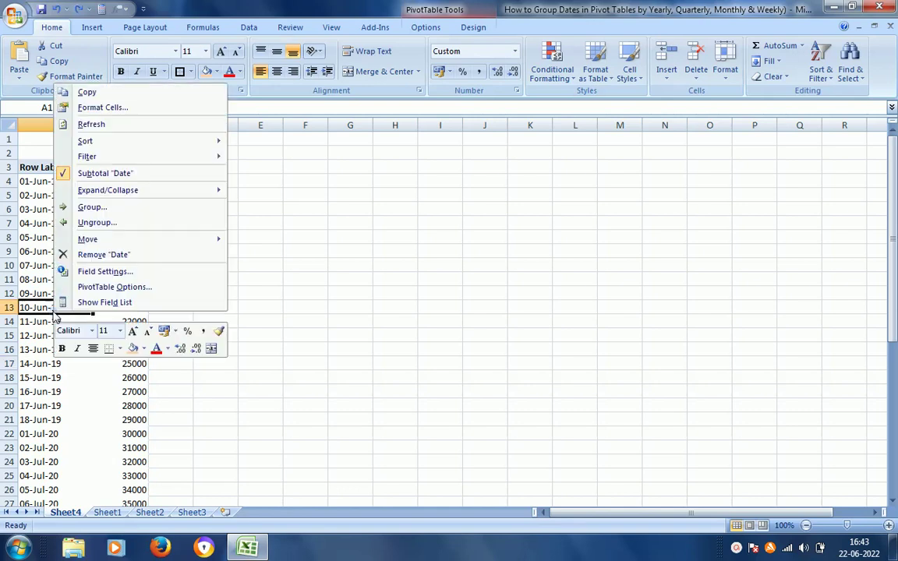
{"action": "left_click", "coordinate": [135, 208]}
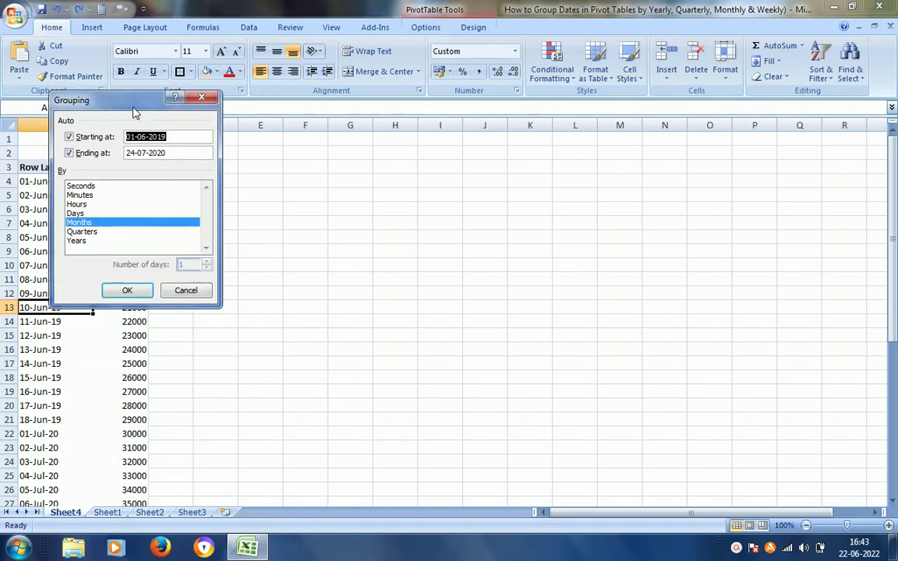
{"action": "left_click_drag", "start_coordinate": [134, 110], "coordinate": [690, 163]}
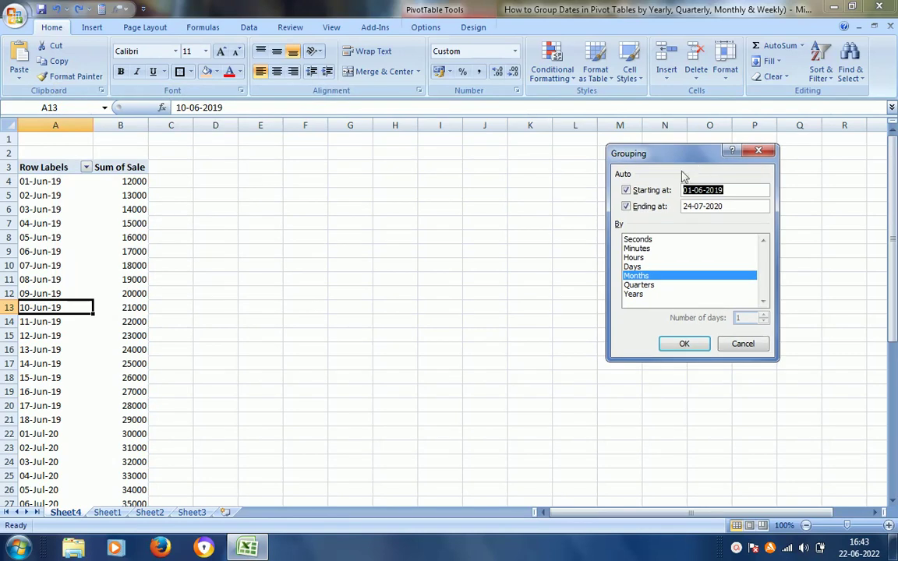
{"action": "left_click", "coordinate": [648, 241]}
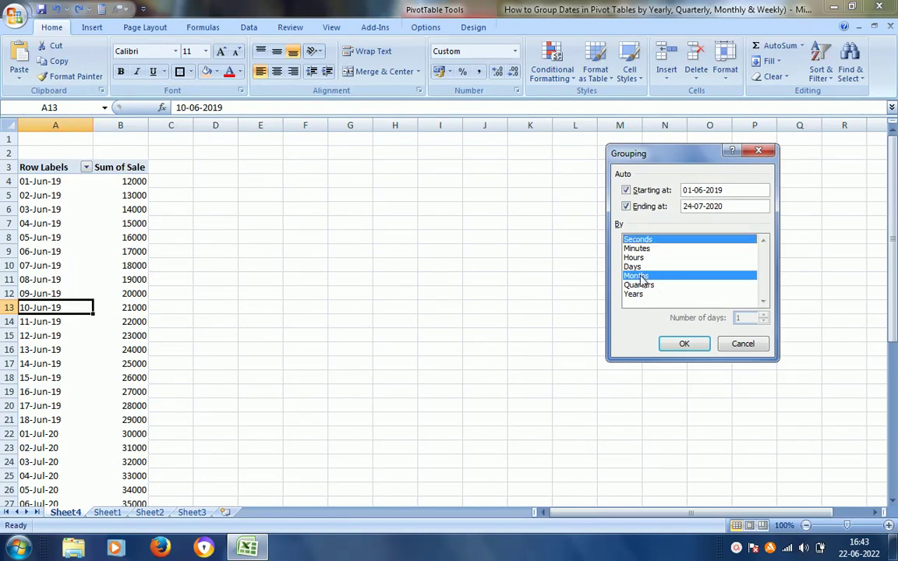
{"action": "left_click", "coordinate": [639, 277]}
{"action": "left_click", "coordinate": [684, 344]}
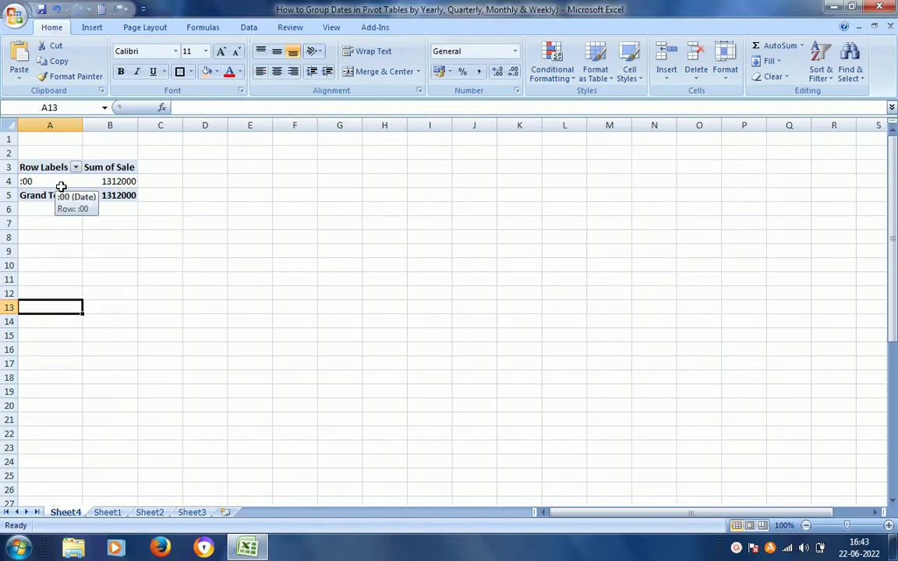
{"action": "key", "text": "ctrl+z"}
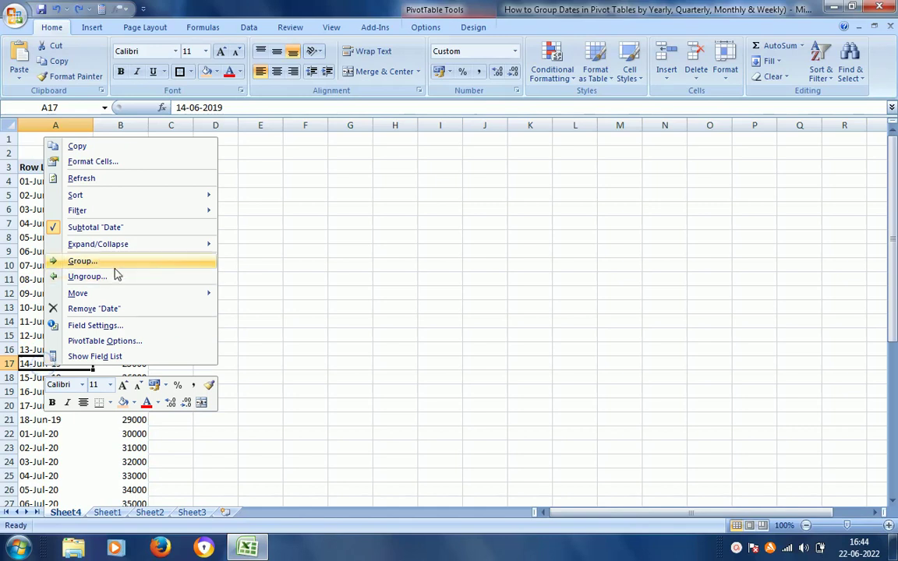
{"action": "left_click", "coordinate": [119, 263]}
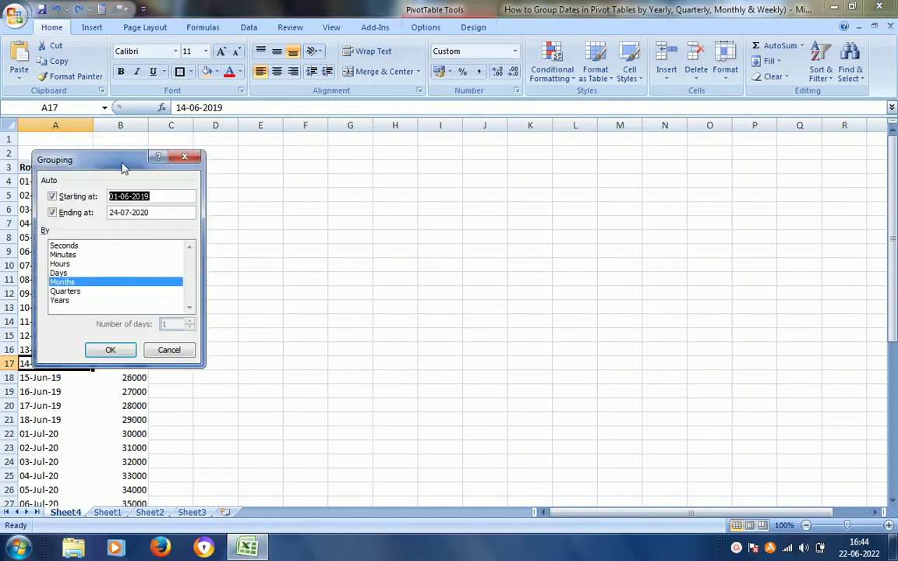
{"action": "left_click_drag", "start_coordinate": [122, 163], "coordinate": [621, 187]}
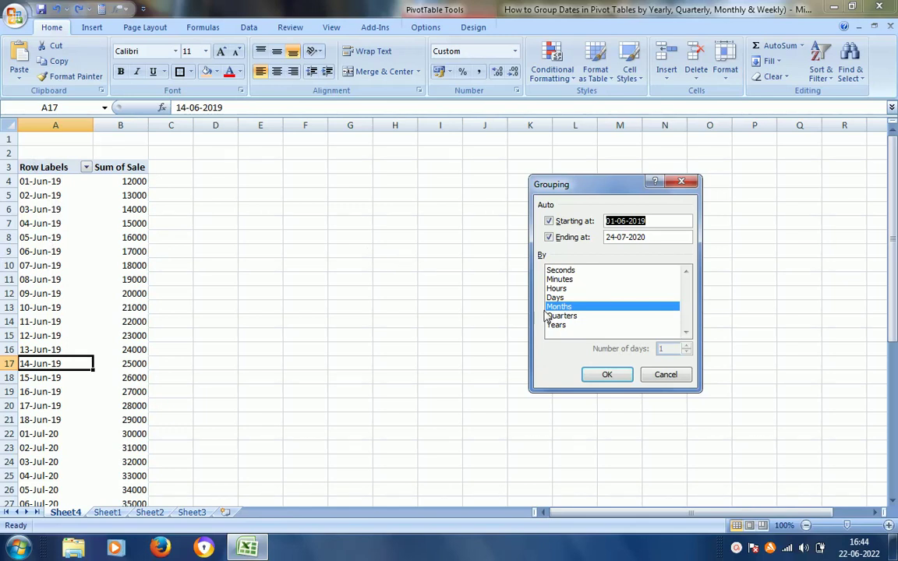
{"action": "left_click", "coordinate": [572, 281]}
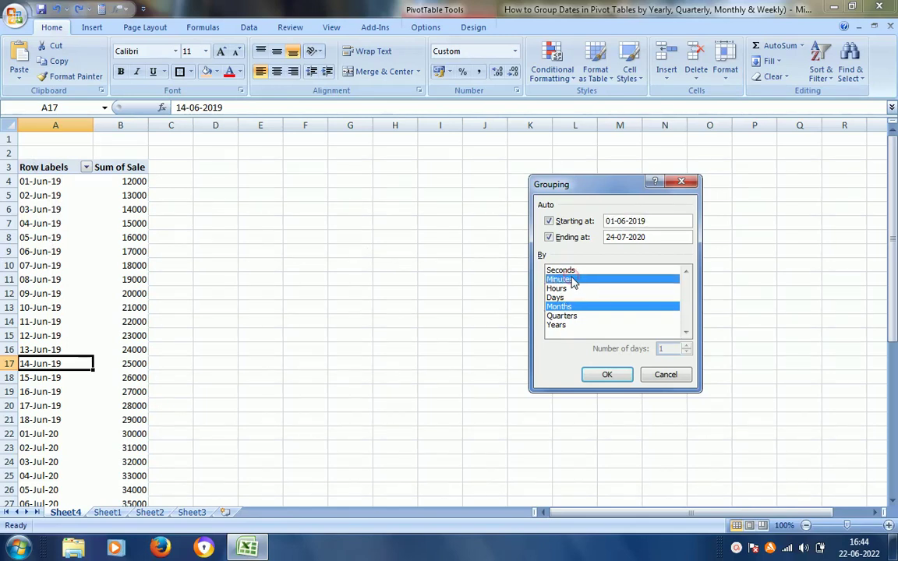
{"action": "left_click", "coordinate": [571, 271]}
{"action": "left_click", "coordinate": [569, 280]}
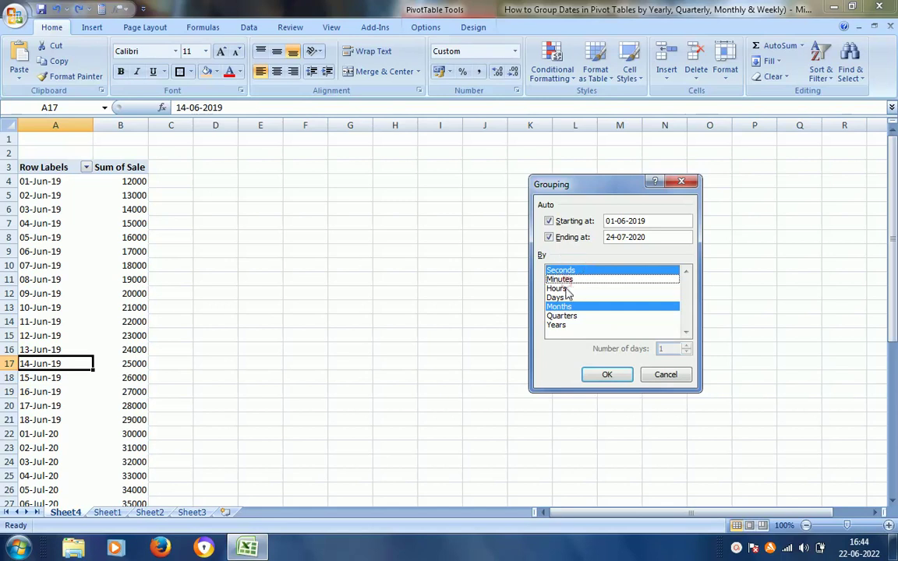
{"action": "left_click", "coordinate": [561, 306]}
{"action": "left_click", "coordinate": [606, 375]}
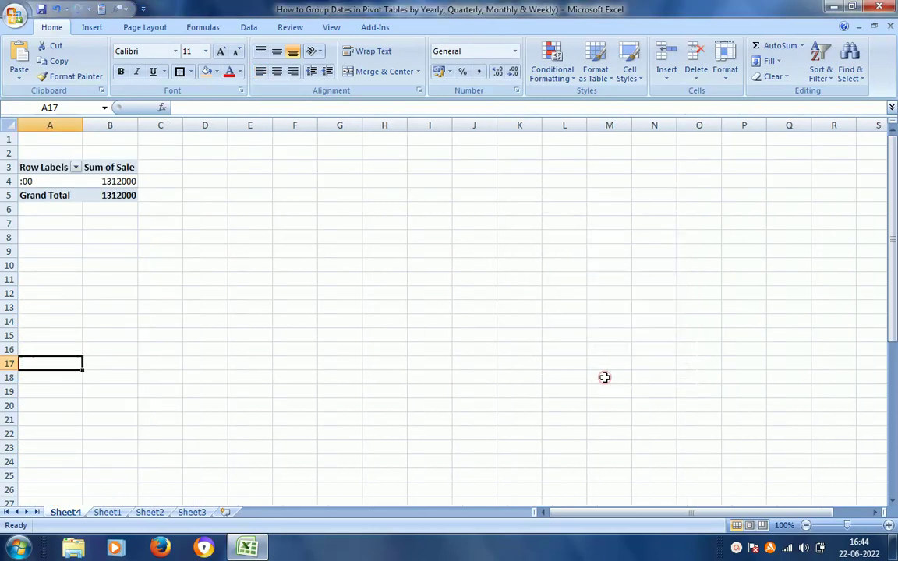
{"action": "key", "text": "ctrl+z"}
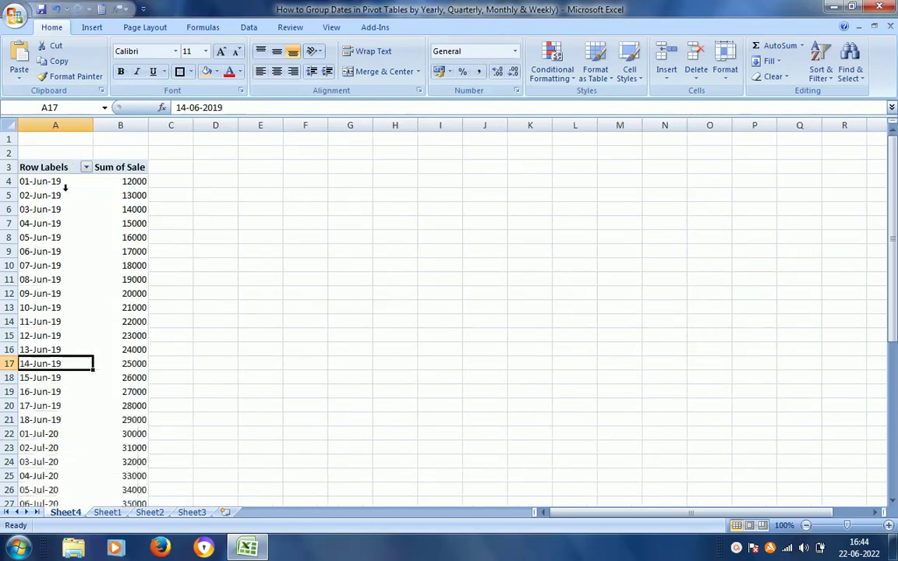
Group the daily dates by Quarters (Qtr2 369000, Qtr3 943000), then undo to daily dates
{"action": "right_click", "coordinate": [44, 294]}
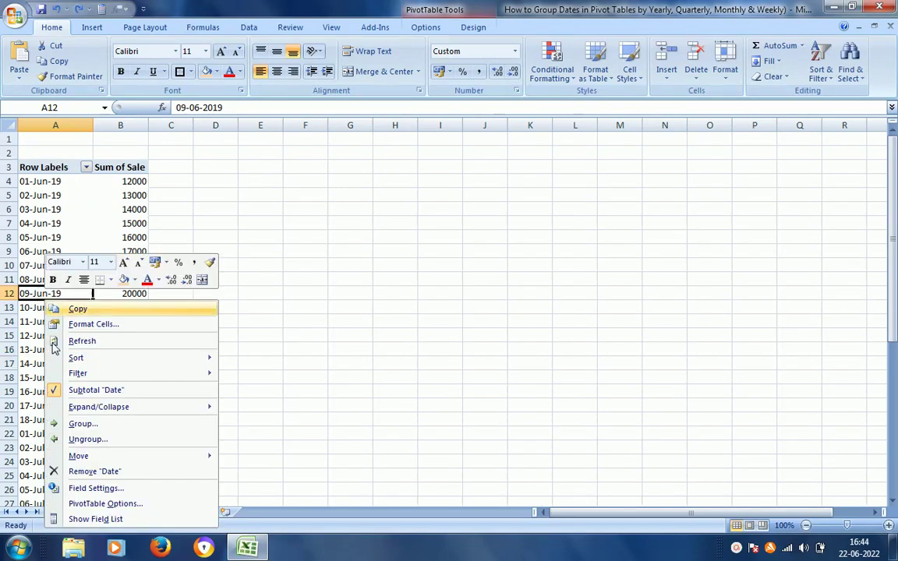
{"action": "left_click", "coordinate": [76, 424]}
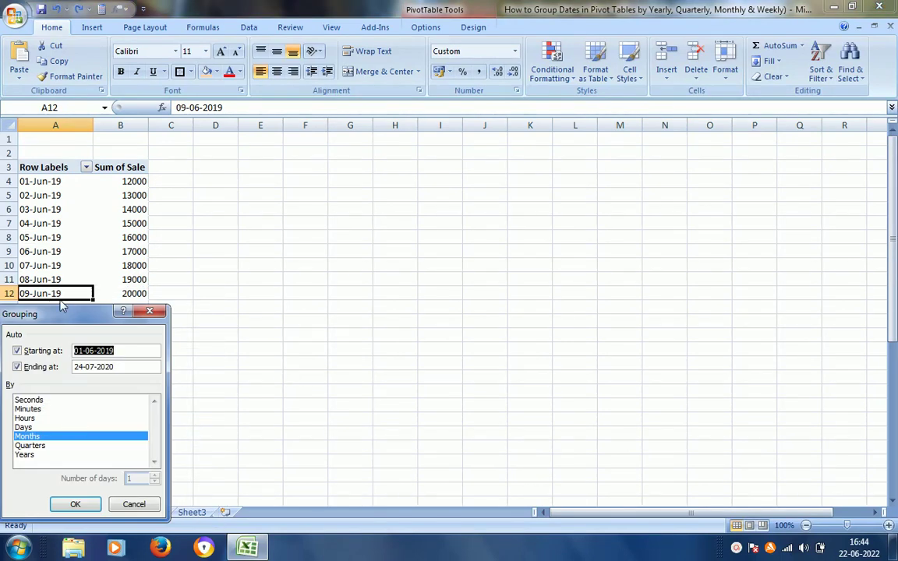
{"action": "mouse_move", "coordinate": [62, 316]}
{"action": "left_mouse_down"}
{"action": "mouse_move", "coordinate": [612, 207]}
{"action": "mouse_move", "coordinate": [686, 183]}
{"action": "left_mouse_up"}
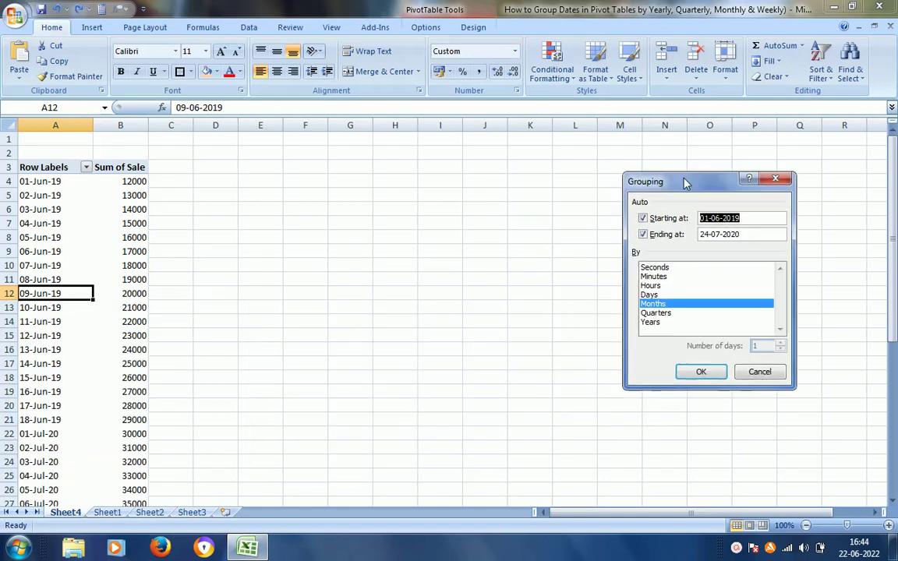
{"action": "left_click", "coordinate": [675, 313]}
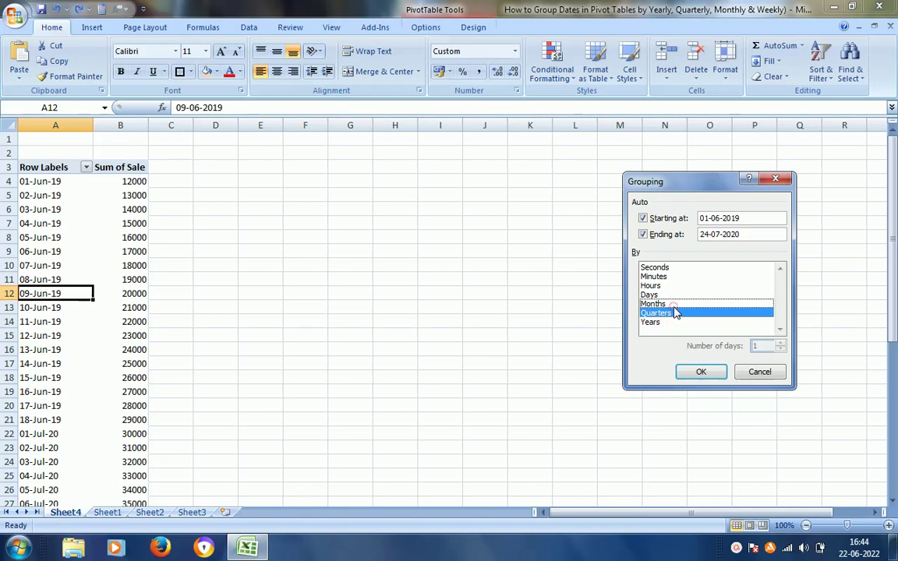
{"action": "left_click", "coordinate": [698, 372]}
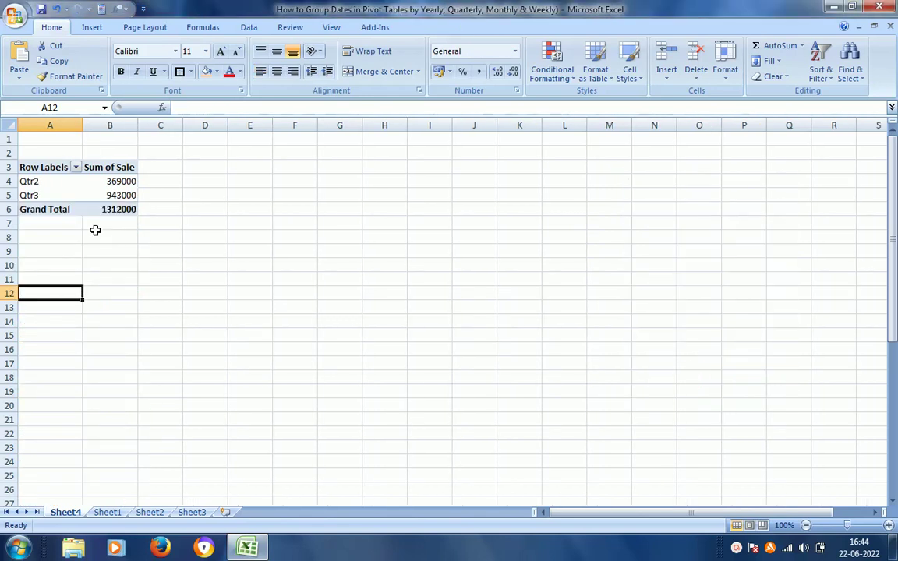
{"action": "key", "text": "ctrl+z"}
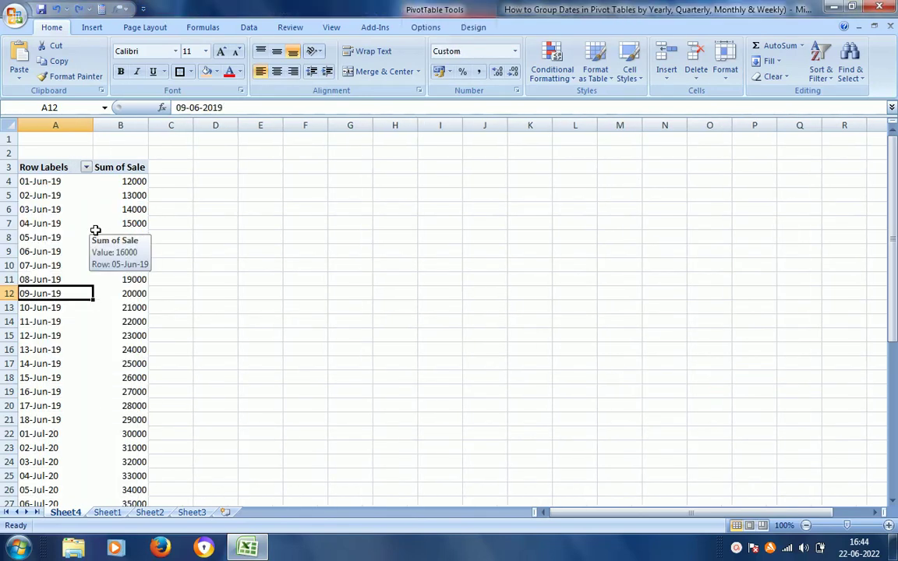
Check the ungrouped daily date labels, dismissing their context menus without changing anything
{"action": "right_click", "coordinate": [54, 253]}
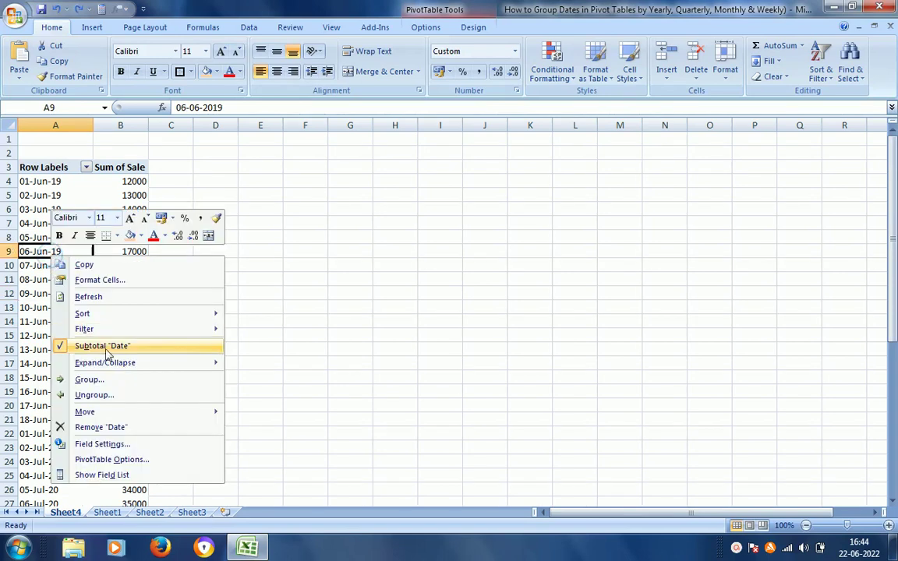
{"action": "left_click", "coordinate": [337, 299]}
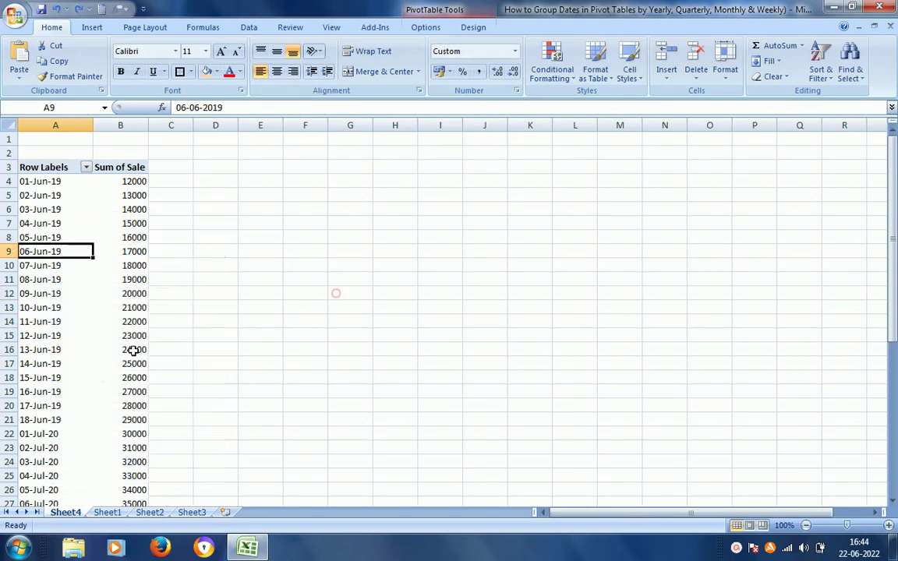
{"action": "left_click", "coordinate": [48, 209]}
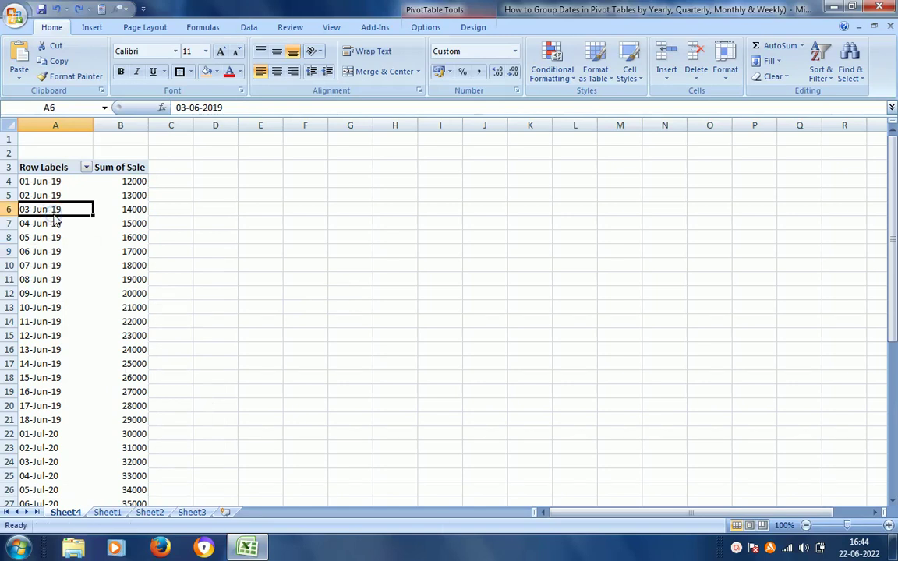
{"action": "right_click", "coordinate": [44, 265]}
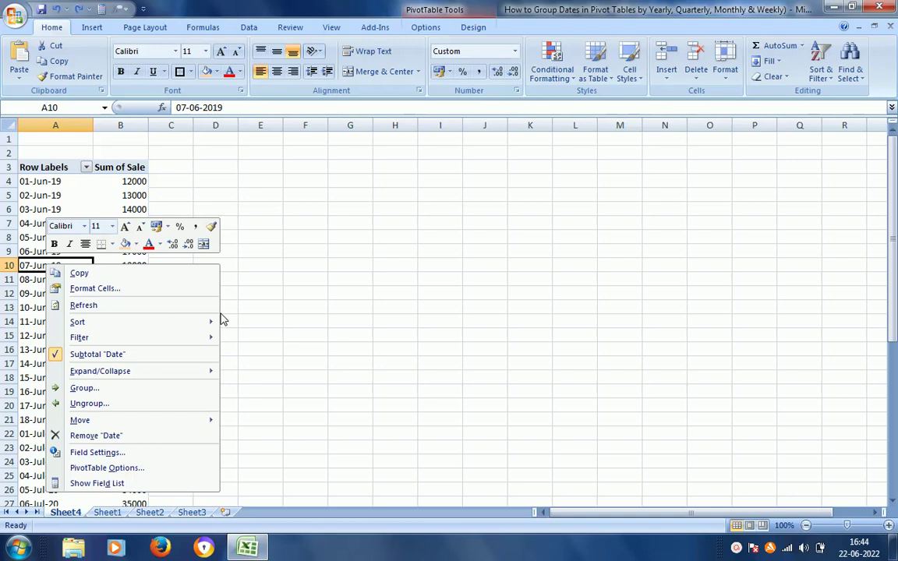
{"action": "left_click", "coordinate": [35, 201]}
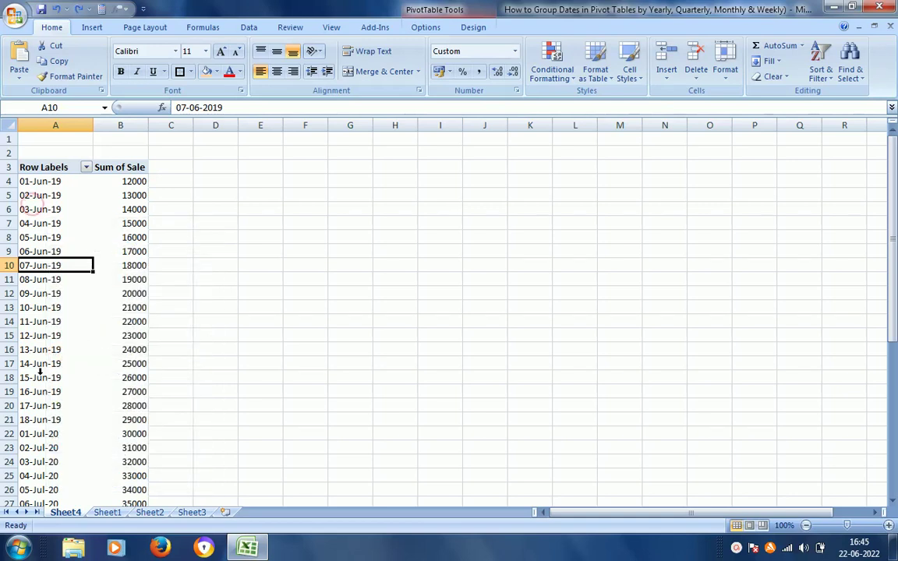
{"action": "left_click", "coordinate": [49, 378]}
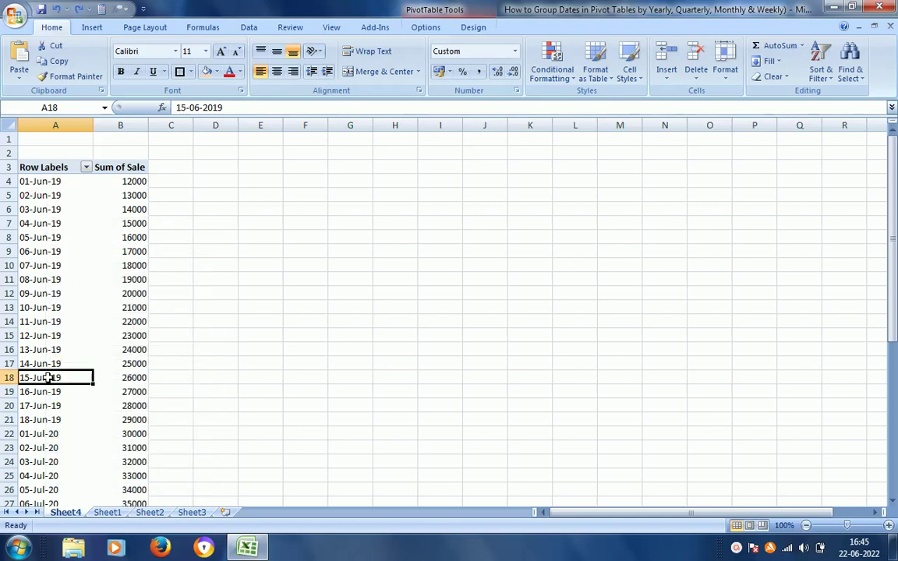
{"action": "left_click", "coordinate": [50, 321]}
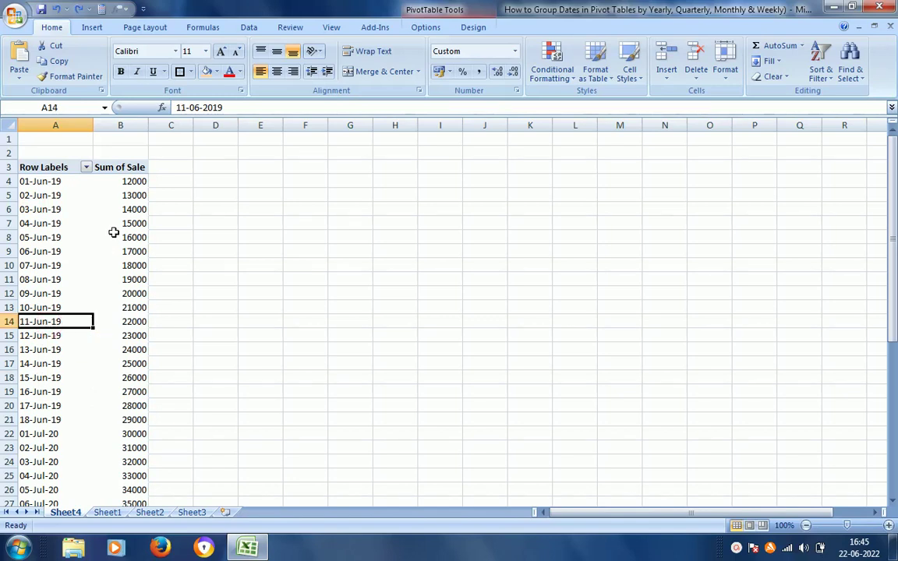
{"action": "left_click", "coordinate": [131, 193]}
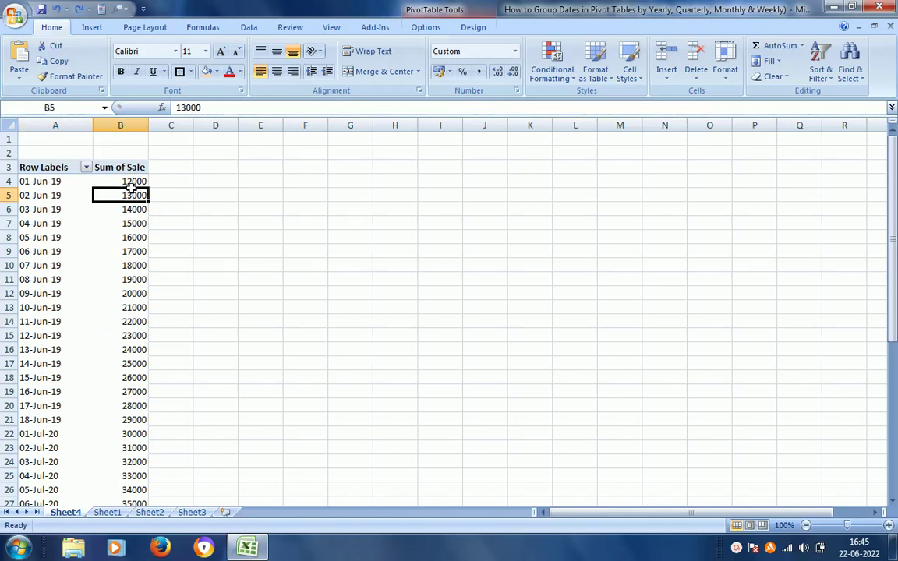
{"action": "left_click", "coordinate": [79, 307]}
{"action": "left_click", "coordinate": [105, 263]}
{"action": "right_click", "coordinate": [107, 263]}
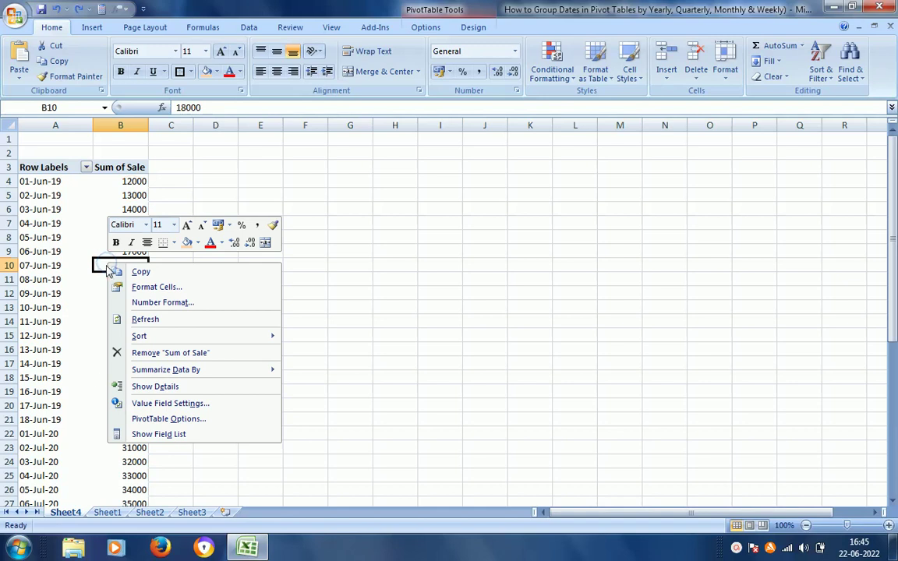
{"action": "left_click", "coordinate": [158, 434]}
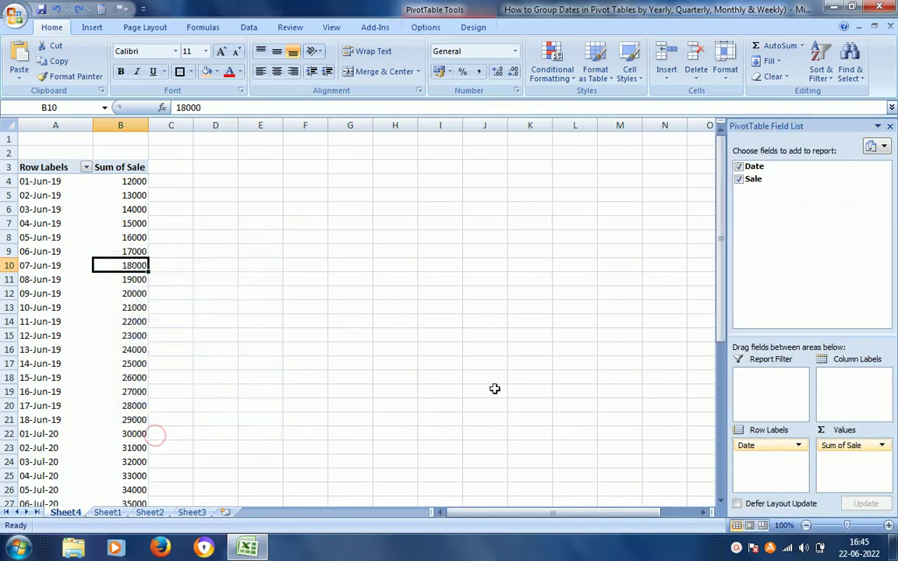
{"action": "left_click", "coordinate": [881, 445]}
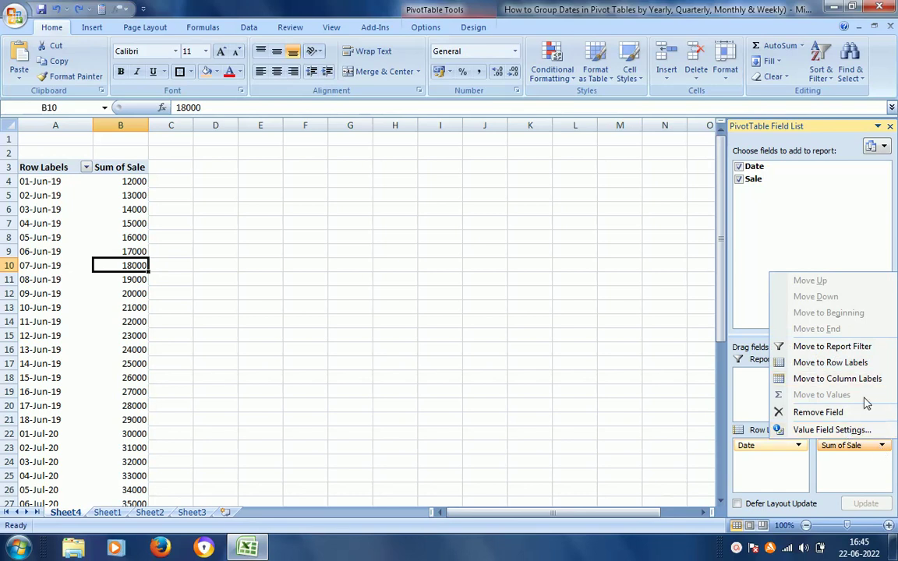
{"action": "left_click", "coordinate": [883, 446]}
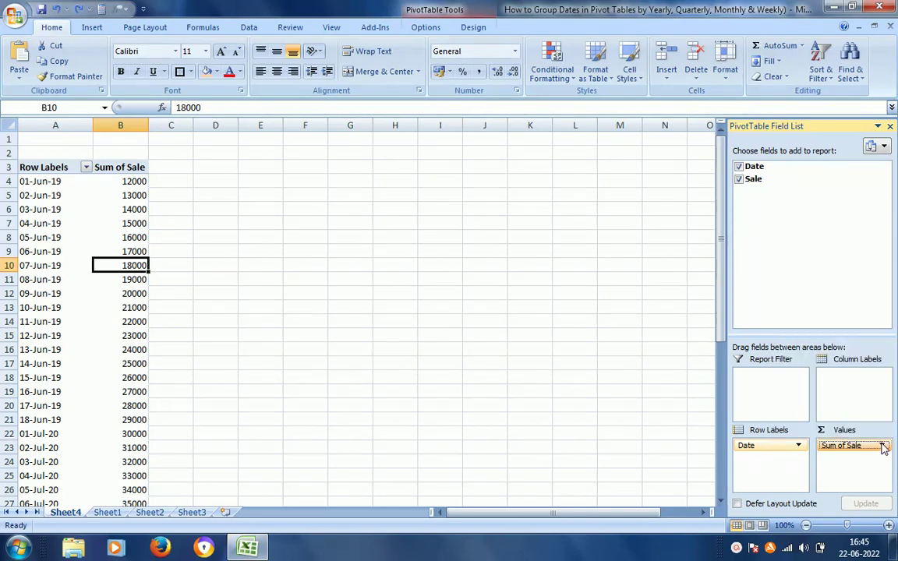
{"action": "left_click", "coordinate": [882, 446]}
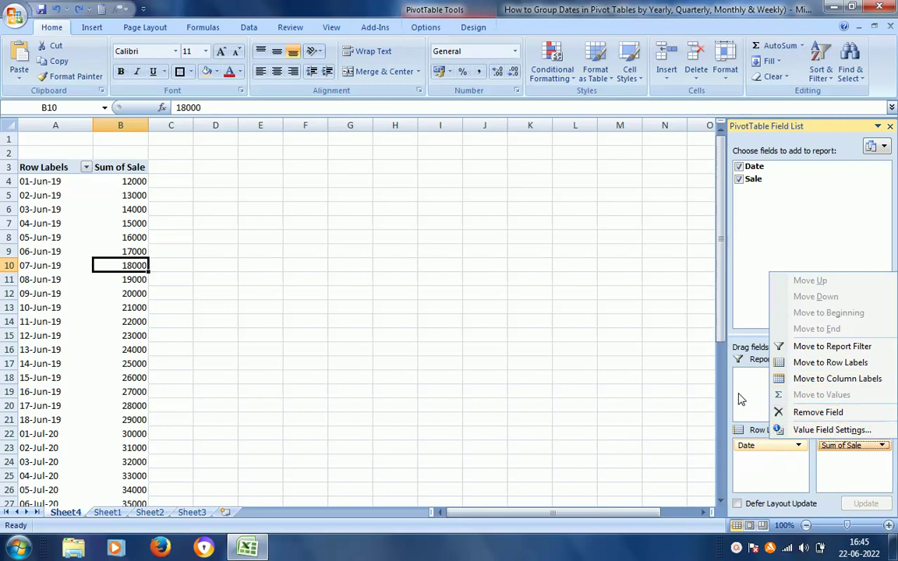
{"action": "left_click", "coordinate": [839, 444]}
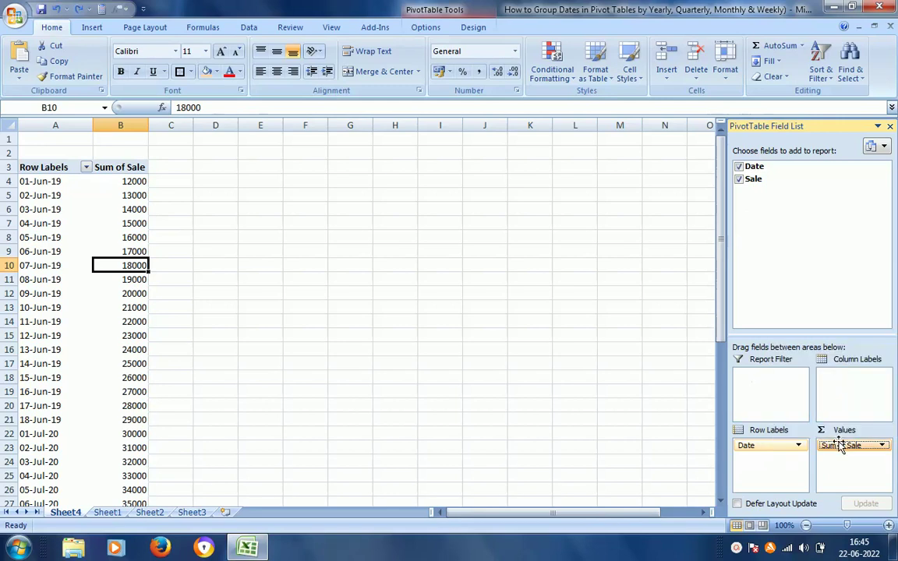
{"action": "mouse_move", "coordinate": [839, 444]}
{"action": "left_mouse_down"}
{"action": "mouse_move", "coordinate": [848, 388]}
{"action": "mouse_move", "coordinate": [780, 384]}
{"action": "left_mouse_up"}
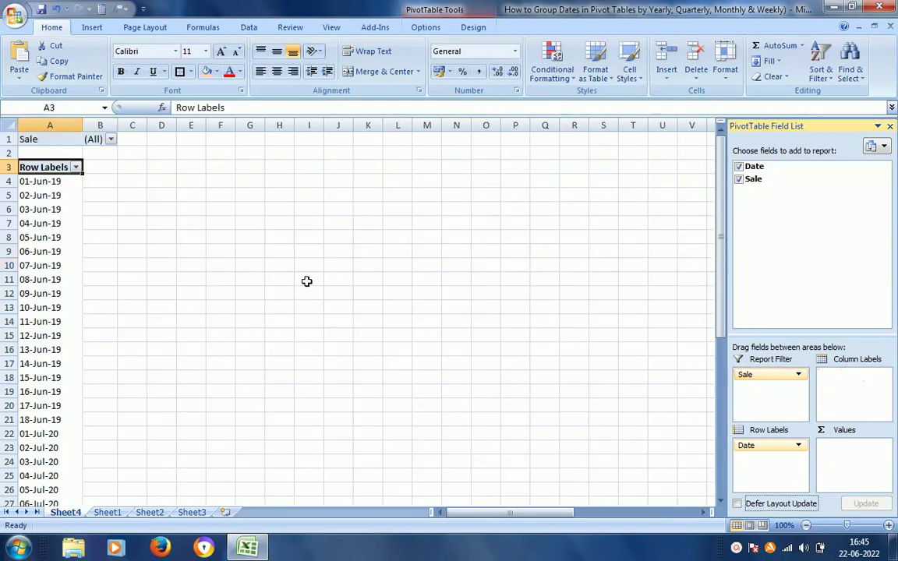
{"action": "left_click", "coordinate": [111, 139]}
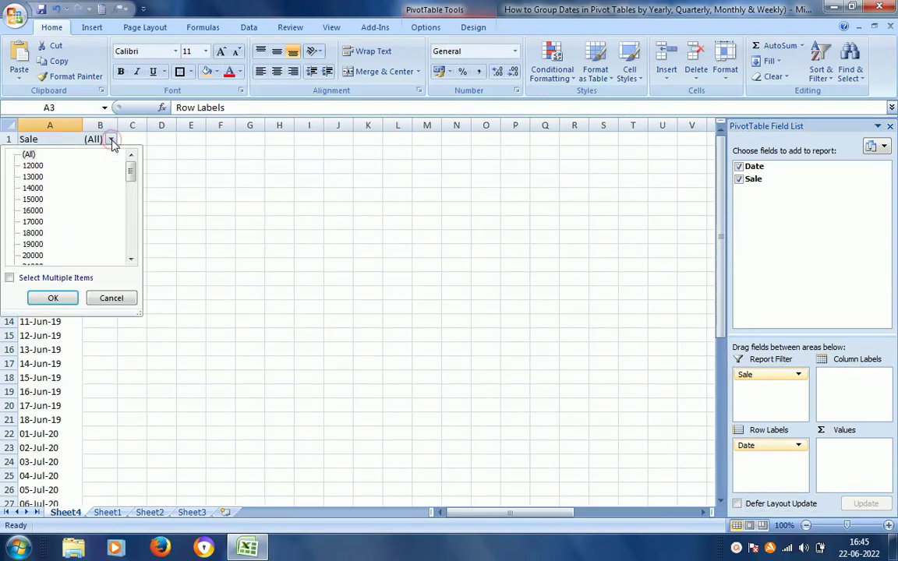
{"action": "left_click", "coordinate": [111, 138]}
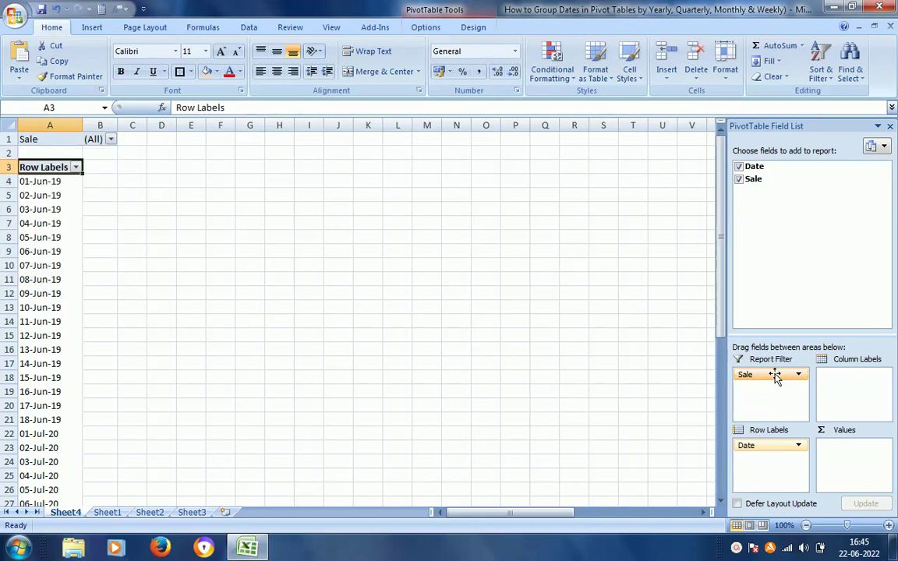
{"action": "left_click_drag", "start_coordinate": [776, 375], "coordinate": [856, 463]}
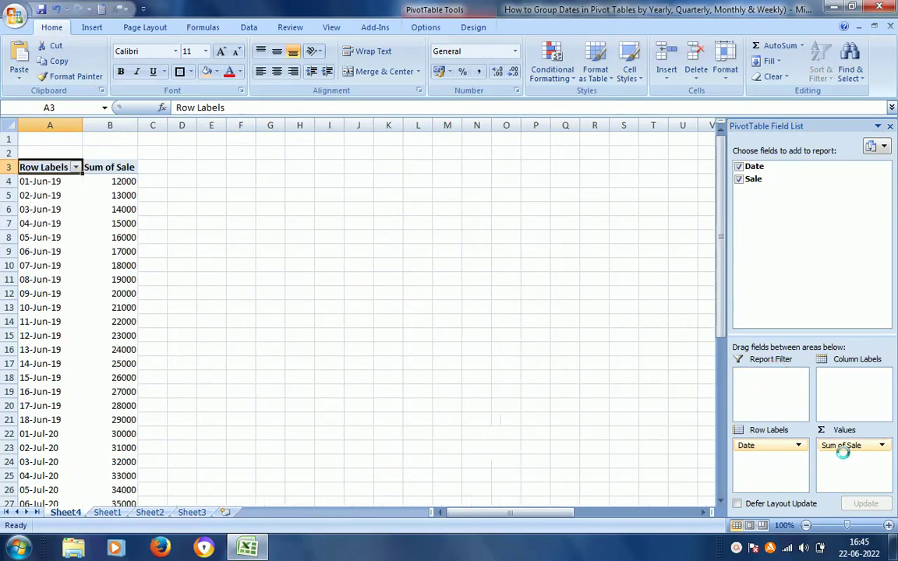
{"action": "left_click", "coordinate": [890, 127]}
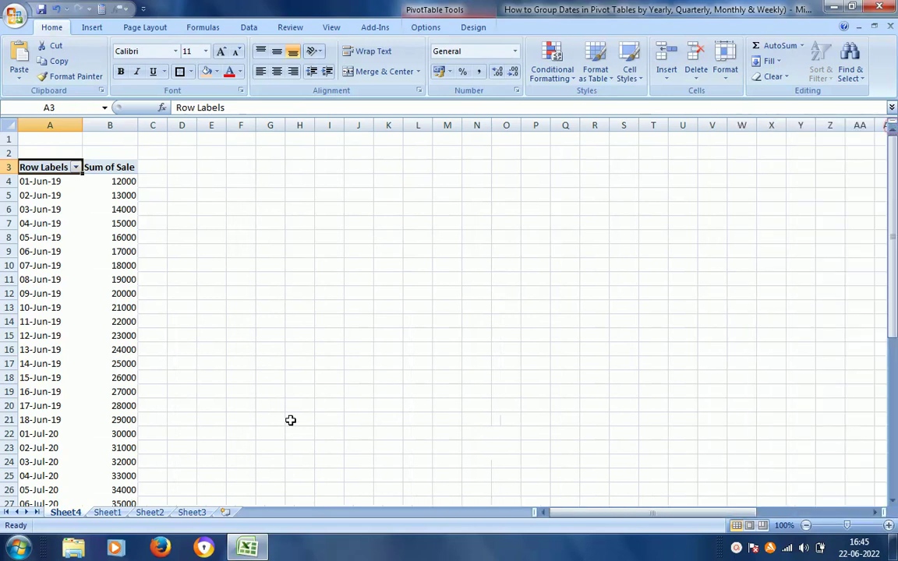
{"action": "left_click", "coordinate": [108, 513]}
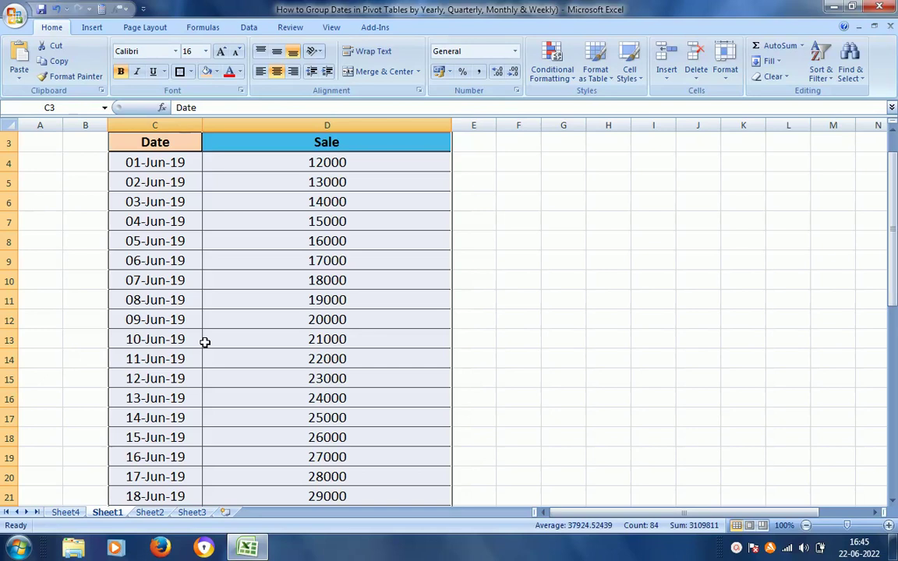
{"action": "left_click", "coordinate": [66, 513]}
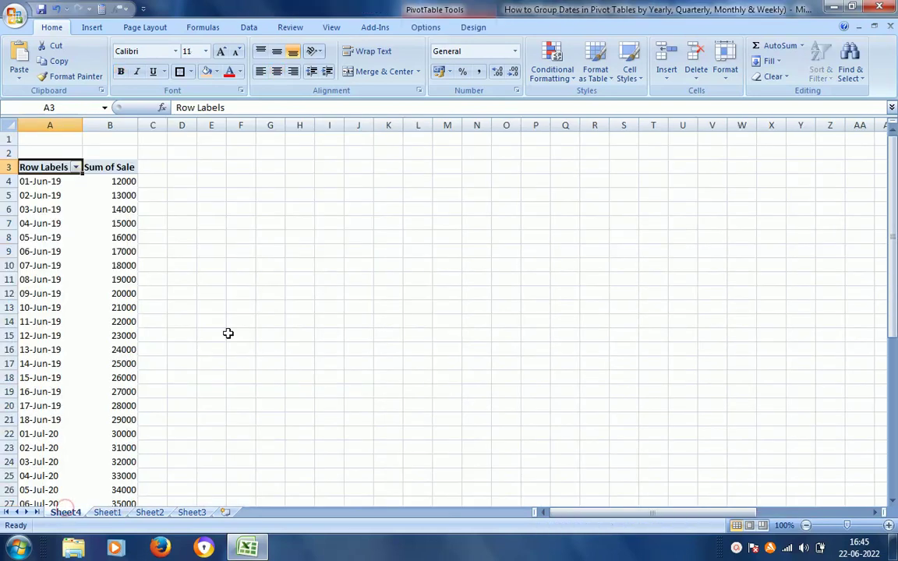
{"action": "left_click", "coordinate": [106, 513]}
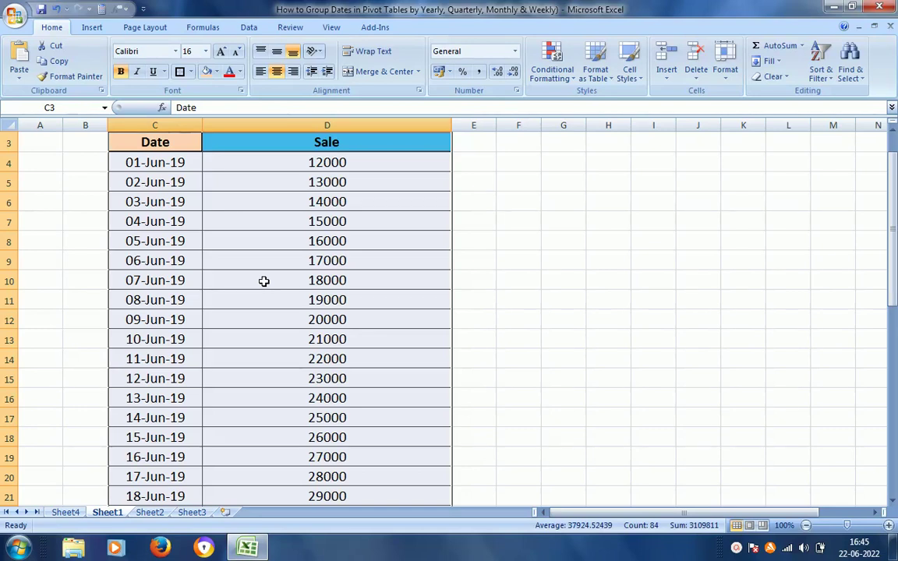
{"action": "left_click_drag", "start_coordinate": [893, 271], "coordinate": [893, 250]}
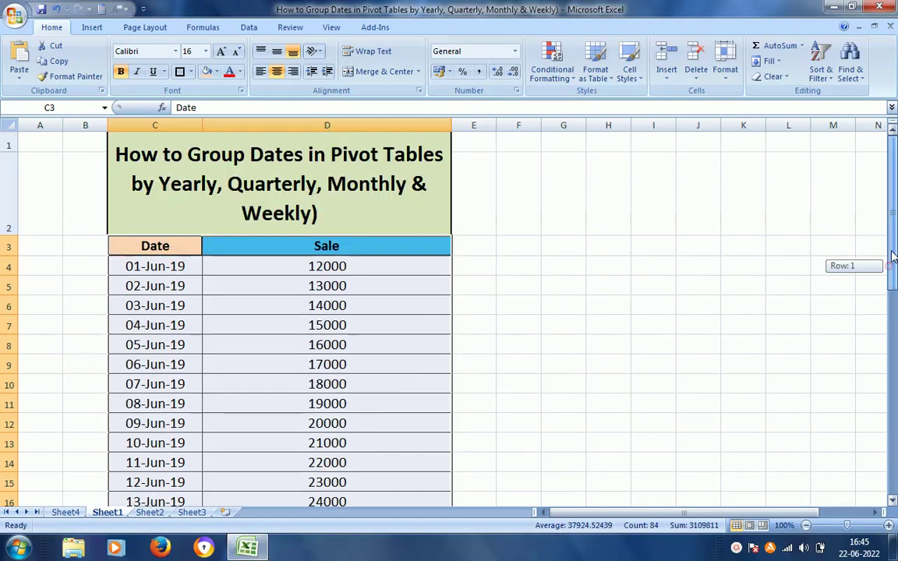
{"action": "left_click", "coordinate": [56, 513]}
{"action": "left_click", "coordinate": [52, 243]}
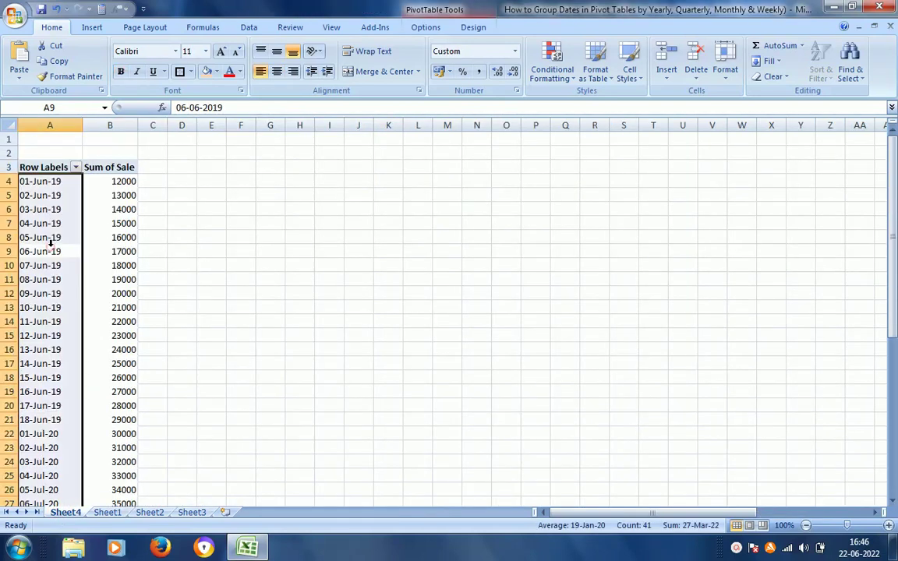
{"action": "right_click", "coordinate": [51, 244]}
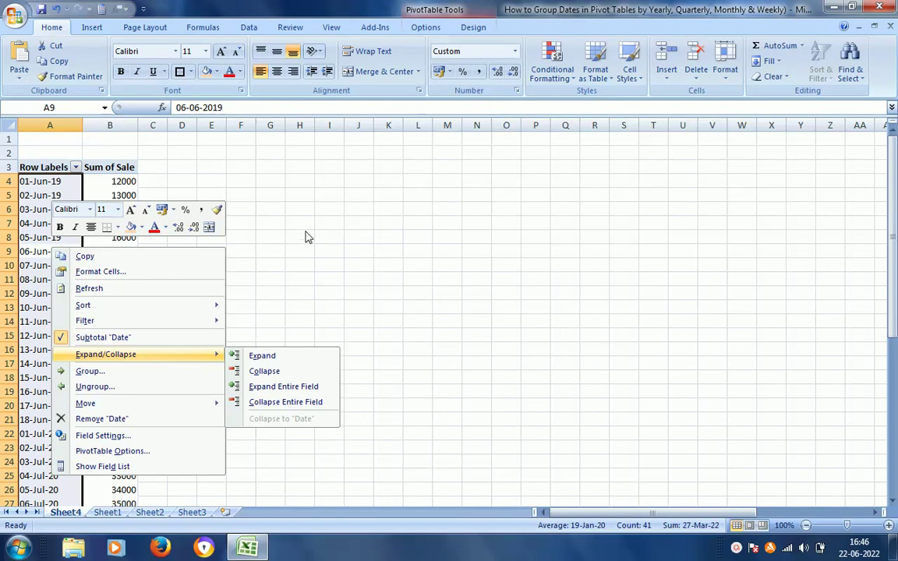
{"action": "left_click", "coordinate": [101, 388]}
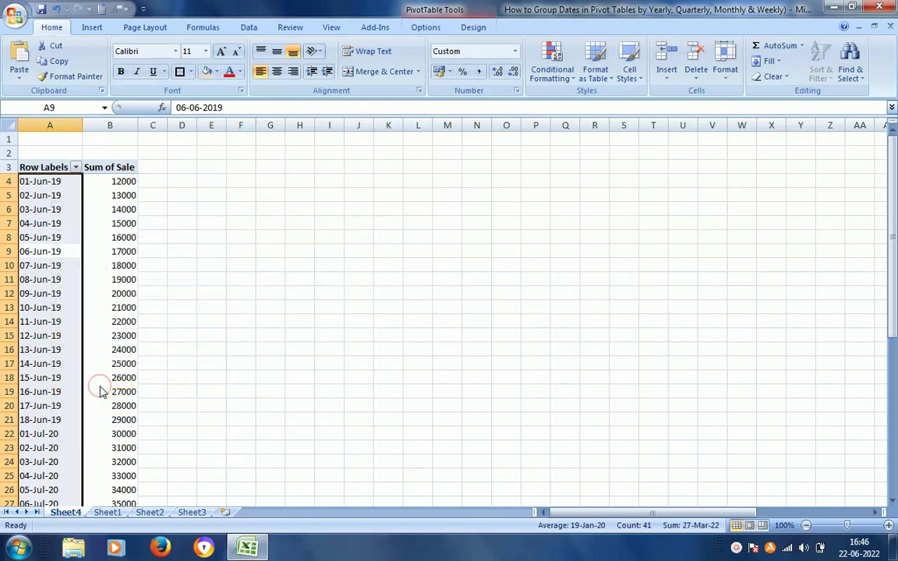
{"action": "right_click", "coordinate": [47, 310]}
{"action": "left_click", "coordinate": [123, 212]}
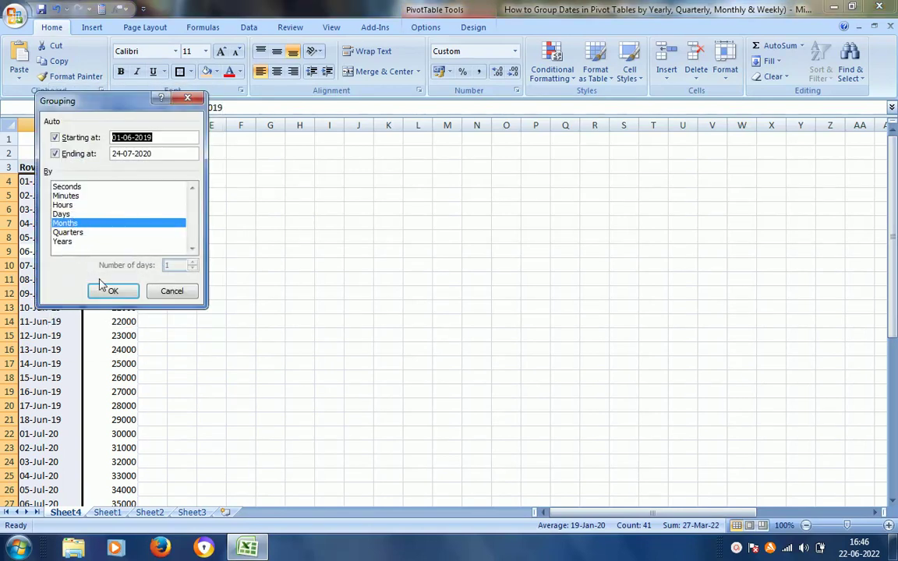
{"action": "left_click", "coordinate": [77, 233]}
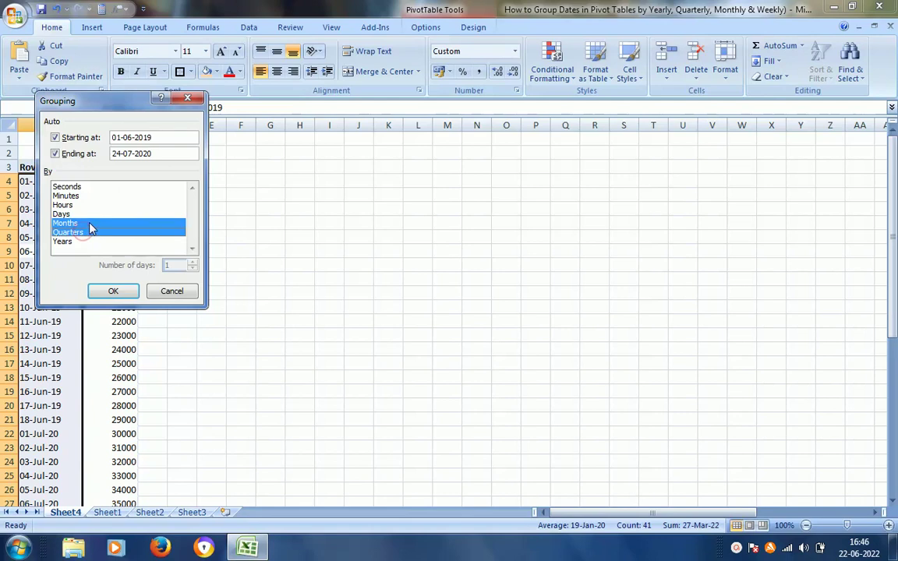
{"action": "left_click", "coordinate": [84, 223]}
{"action": "left_click", "coordinate": [108, 293]}
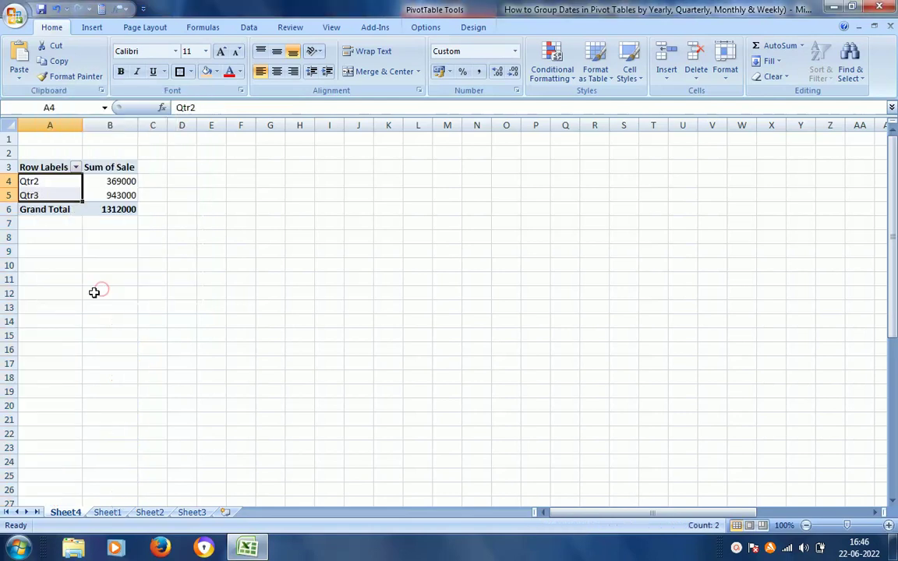
{"action": "left_click", "coordinate": [50, 196]}
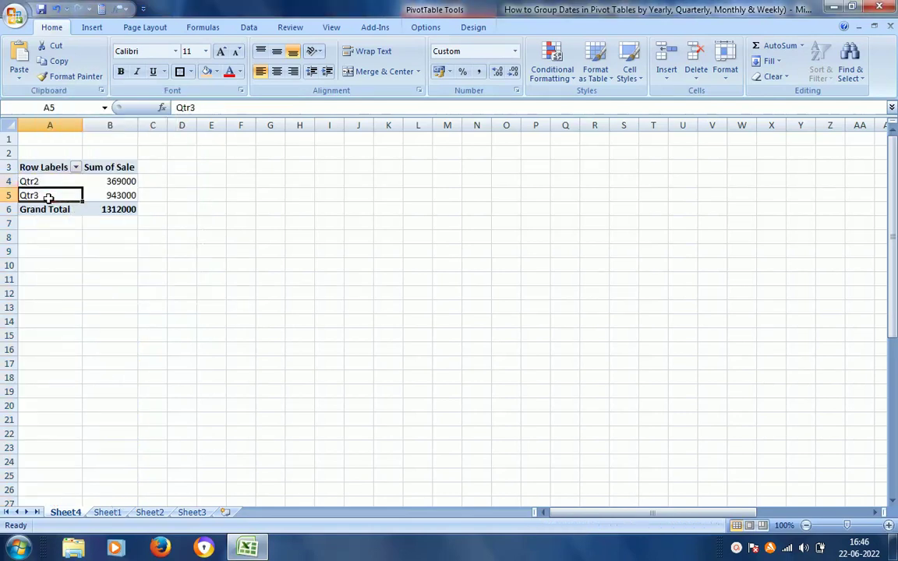
{"action": "left_click", "coordinate": [65, 181]}
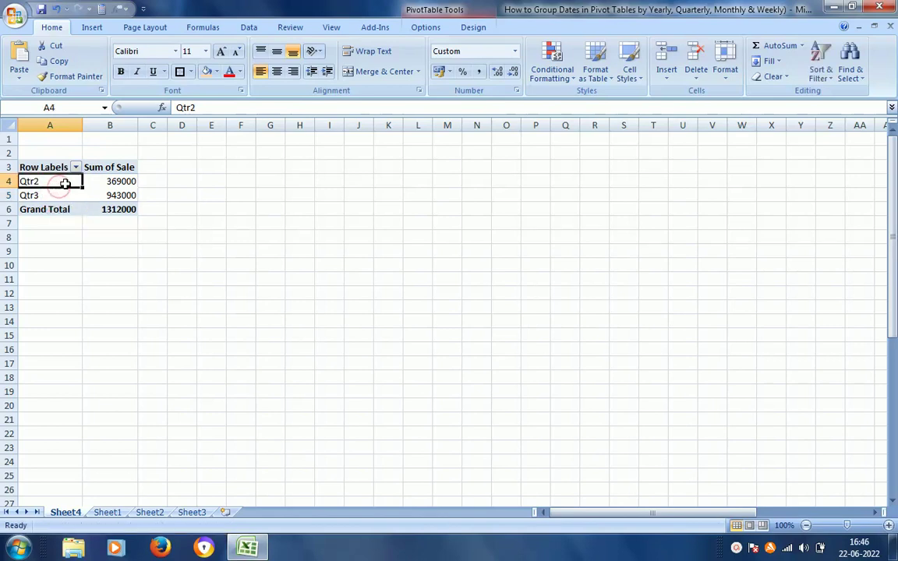
{"action": "right_click", "coordinate": [65, 181]}
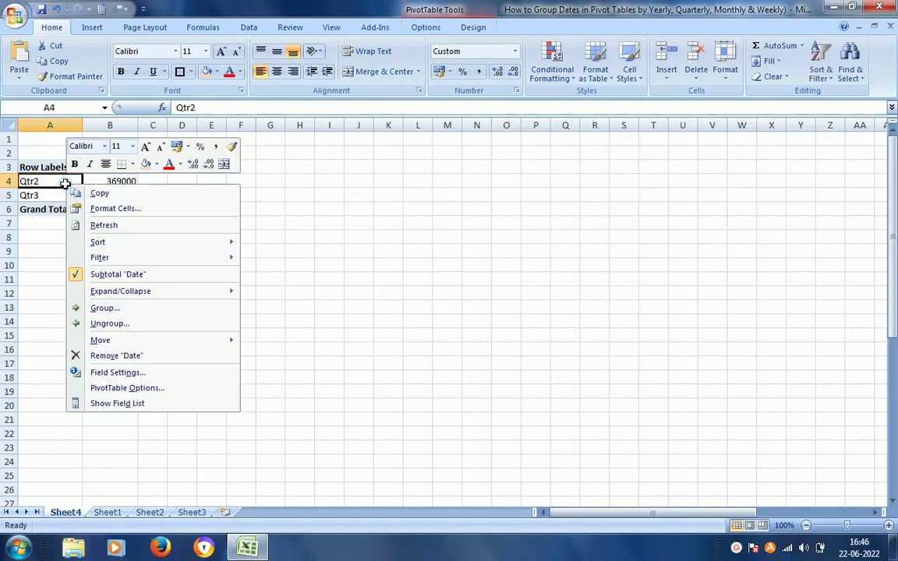
{"action": "left_click", "coordinate": [101, 322]}
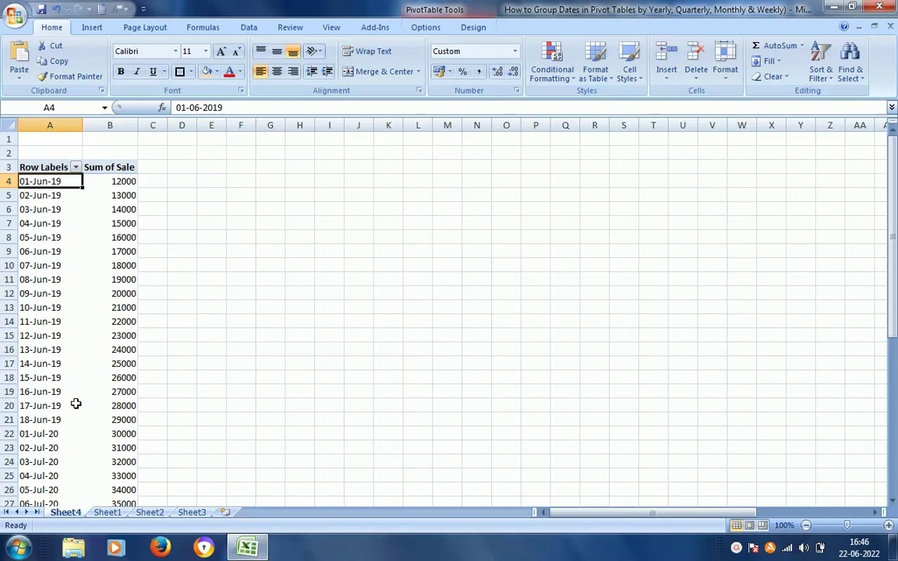
{"action": "left_click", "coordinate": [60, 348]}
{"action": "right_click", "coordinate": [61, 349]}
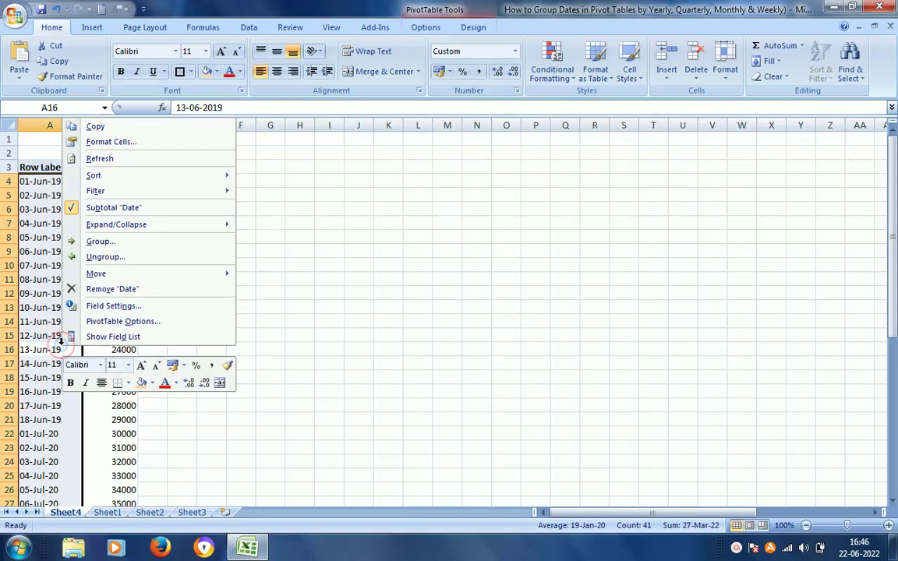
{"action": "left_click", "coordinate": [119, 241]}
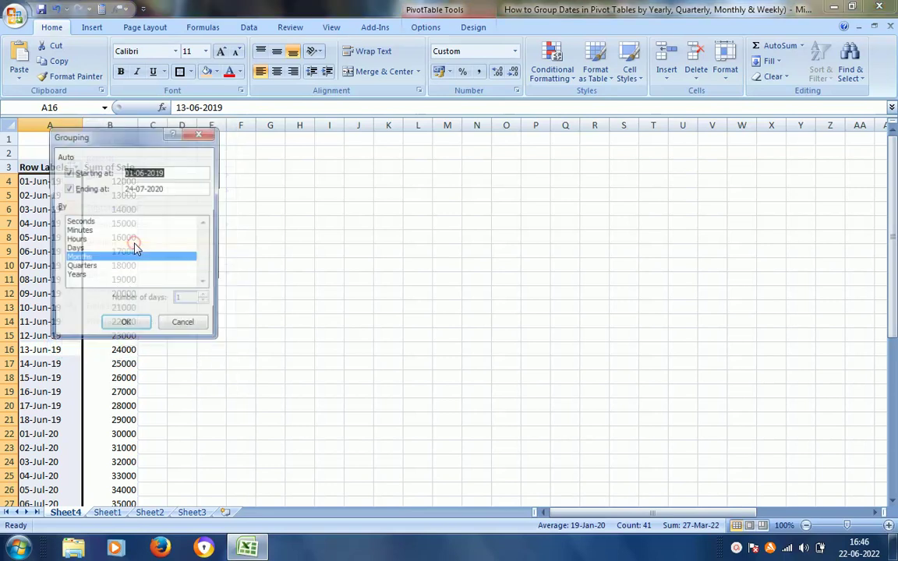
{"action": "left_click", "coordinate": [88, 278]}
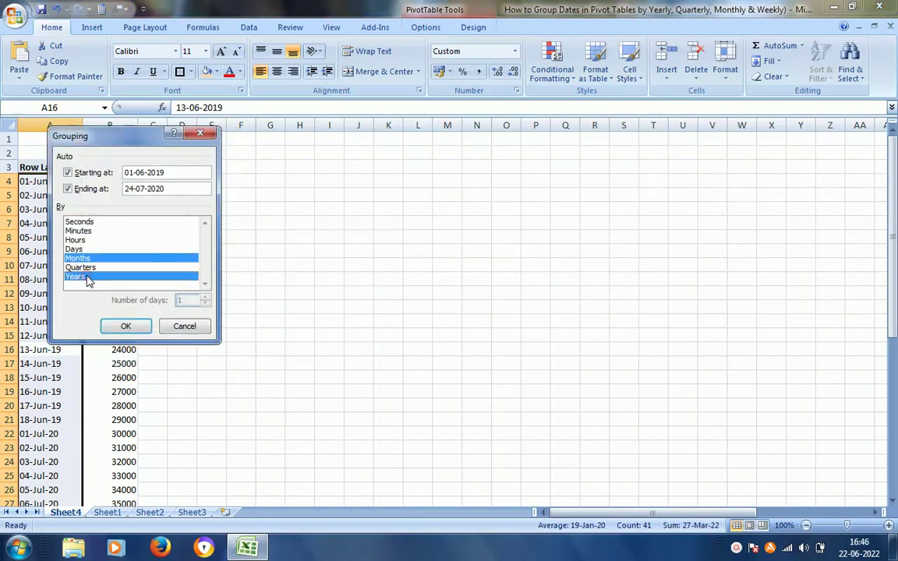
{"action": "left_click", "coordinate": [125, 325]}
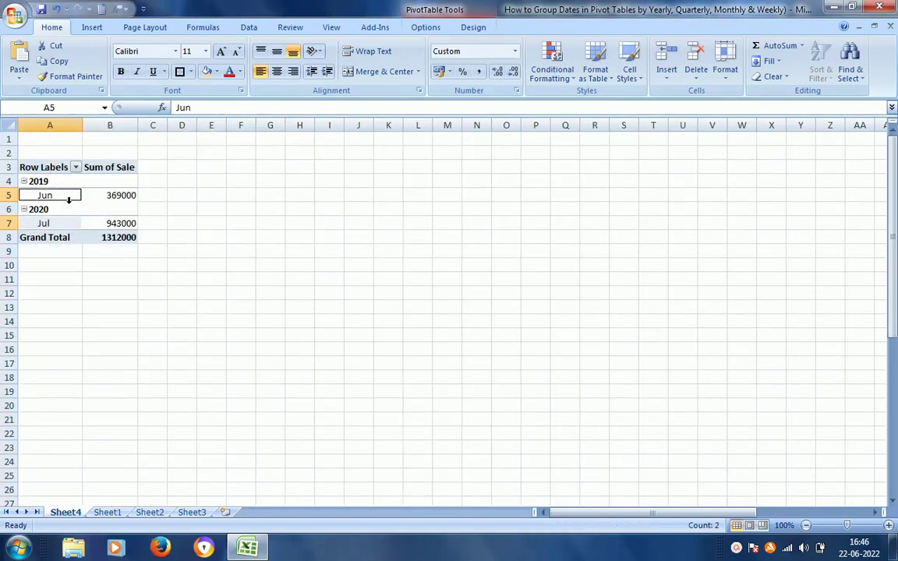
{"action": "left_click", "coordinate": [66, 180]}
{"action": "right_click", "coordinate": [67, 180]}
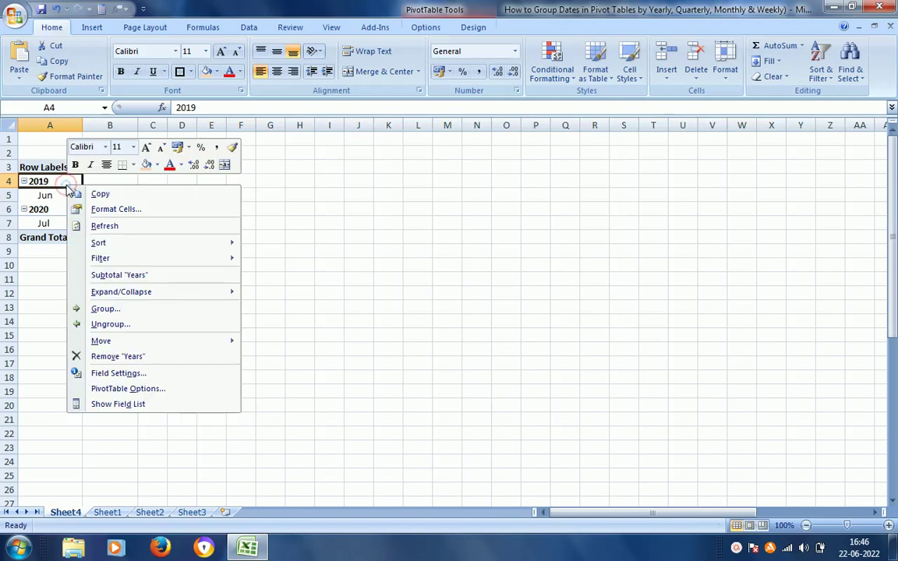
{"action": "left_click", "coordinate": [109, 326]}
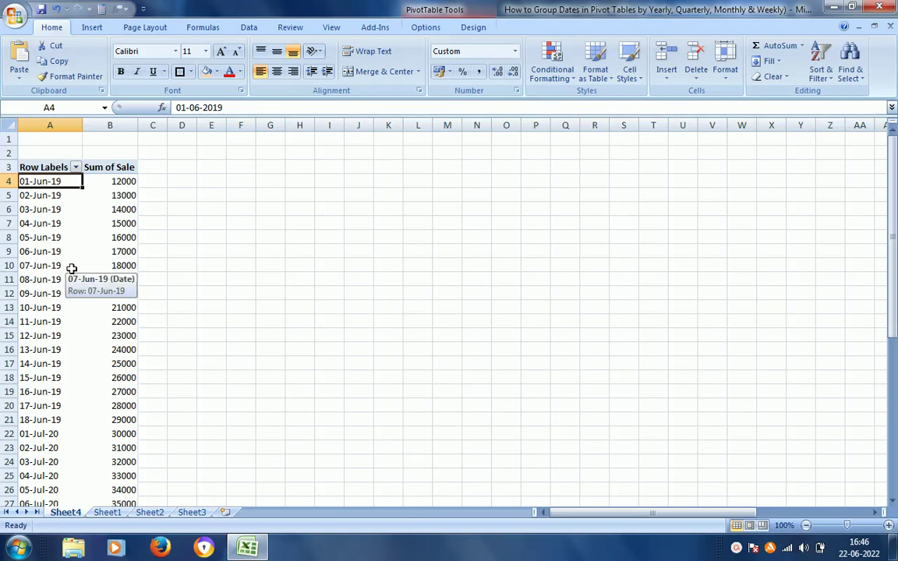
Return to Sheet1 to view the source Date and Sale columns behind the pivot
{"action": "left_click", "coordinate": [107, 513]}
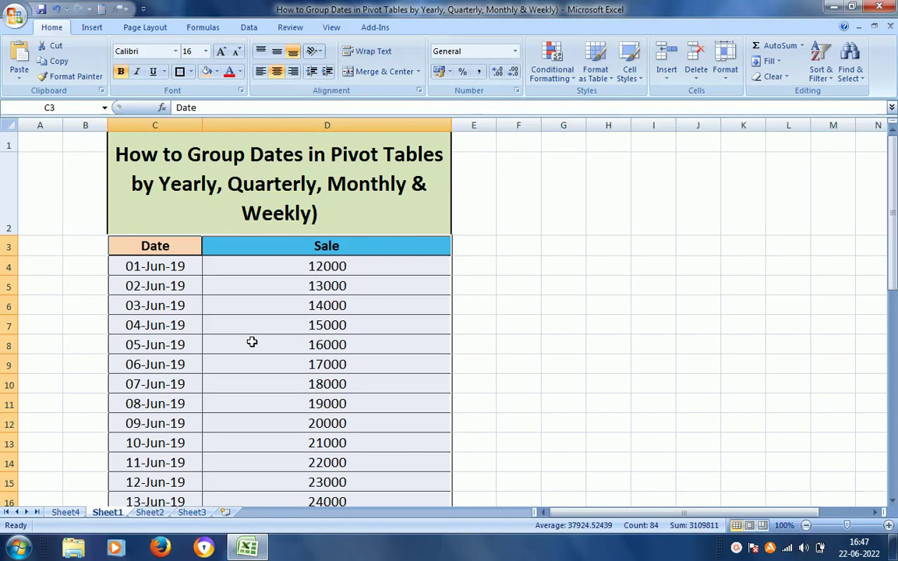
{"action": "left_click", "coordinate": [735, 549]}
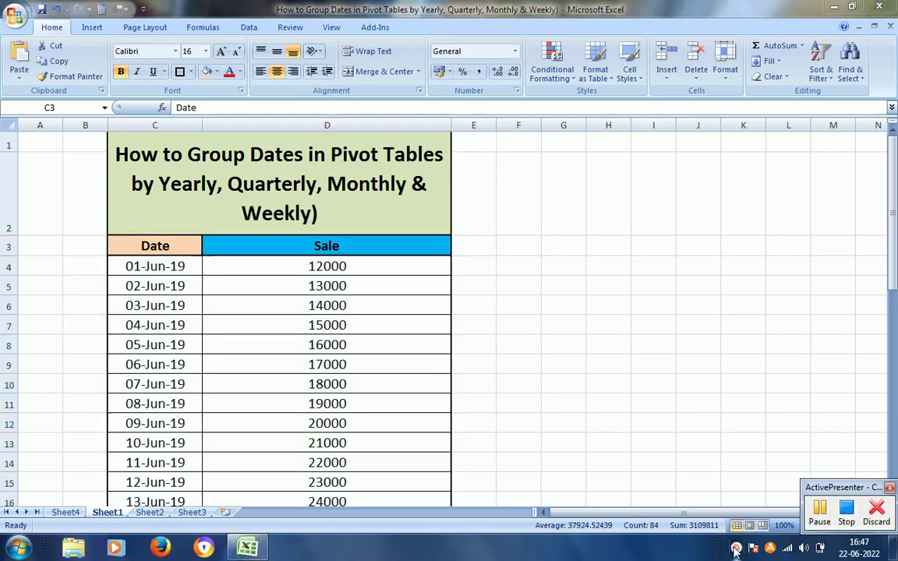